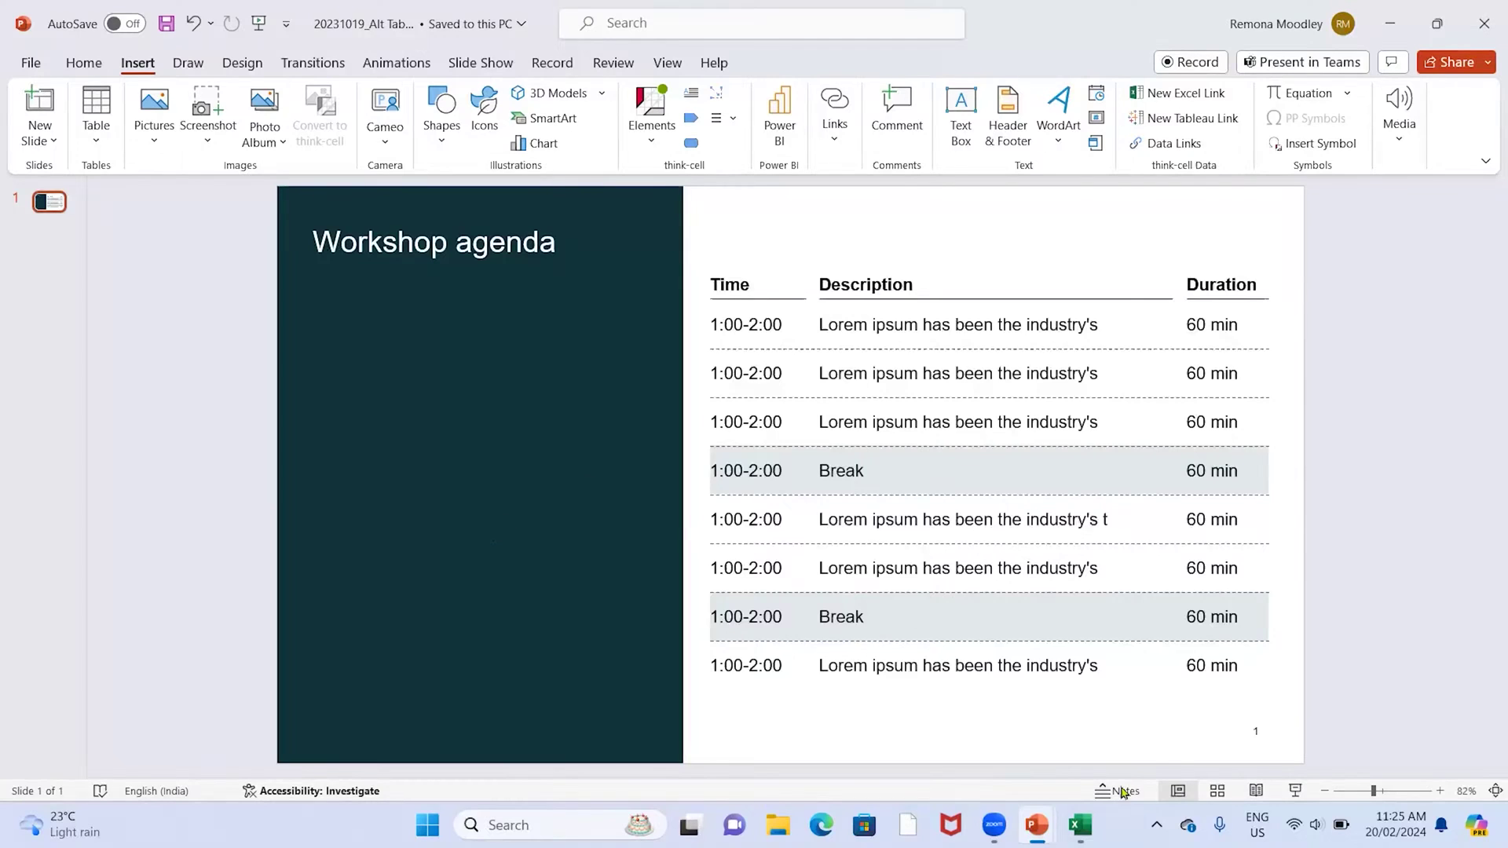
Switch back and forth between the Workshop agenda presentation and the blank Excel workbook Book1
{"action": "mouse_move", "coordinate": [1051, 840]}
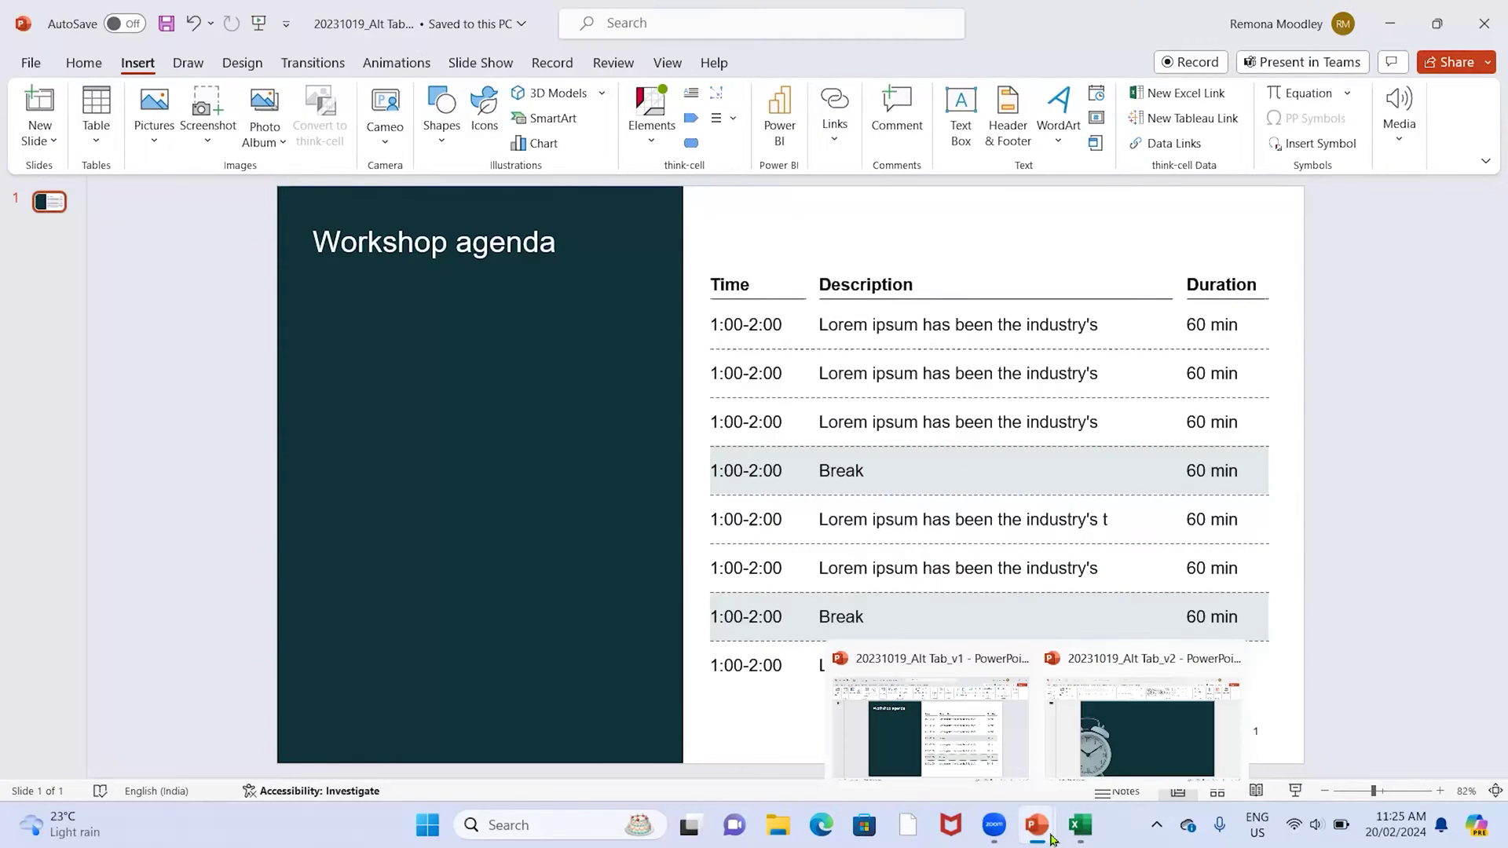
{"action": "key", "text": "alt+Tab"}
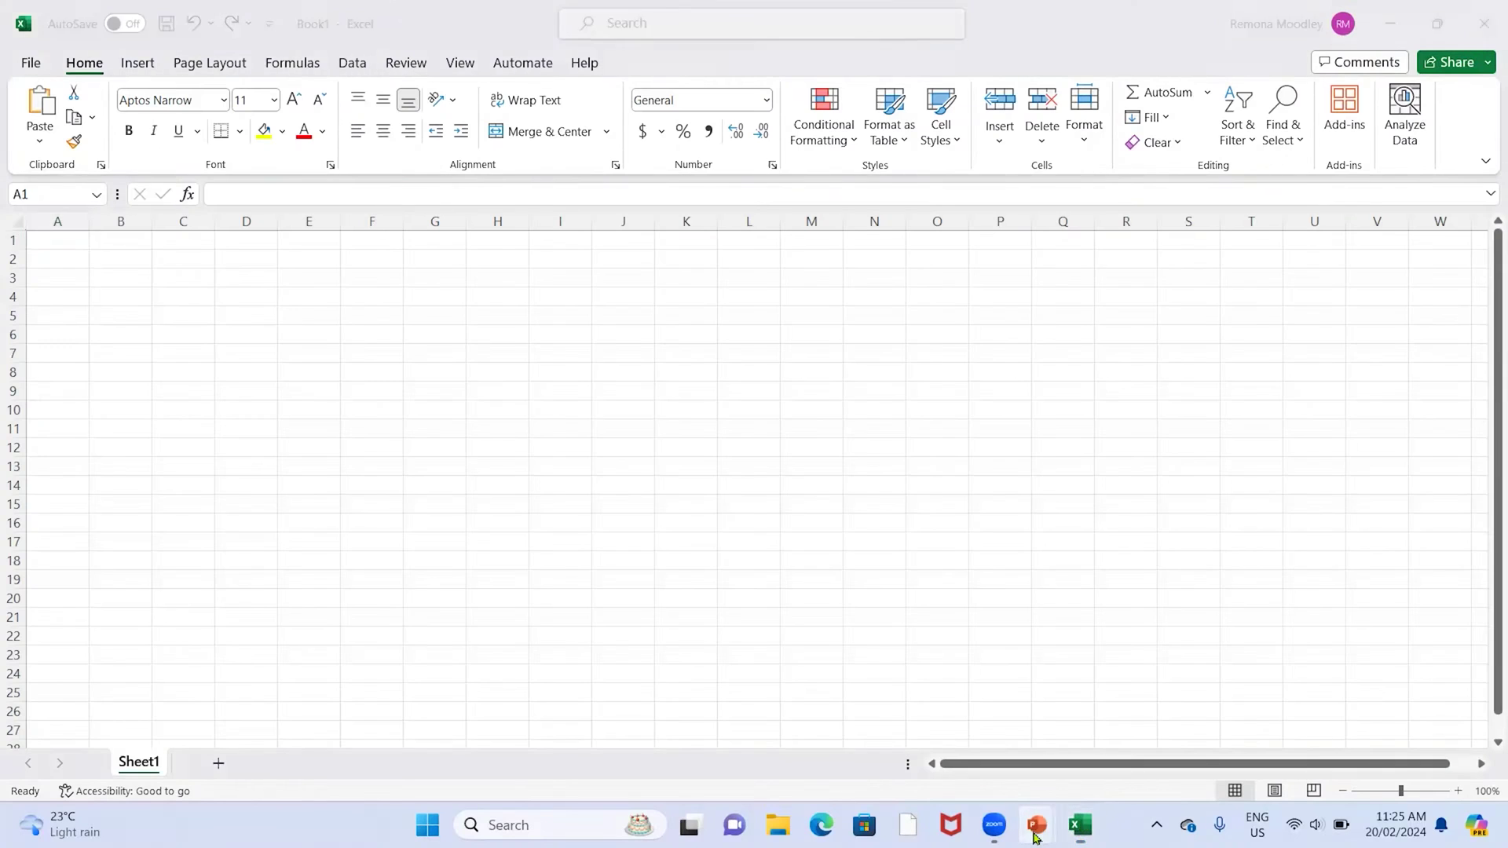
{"action": "left_click", "coordinate": [915, 784]}
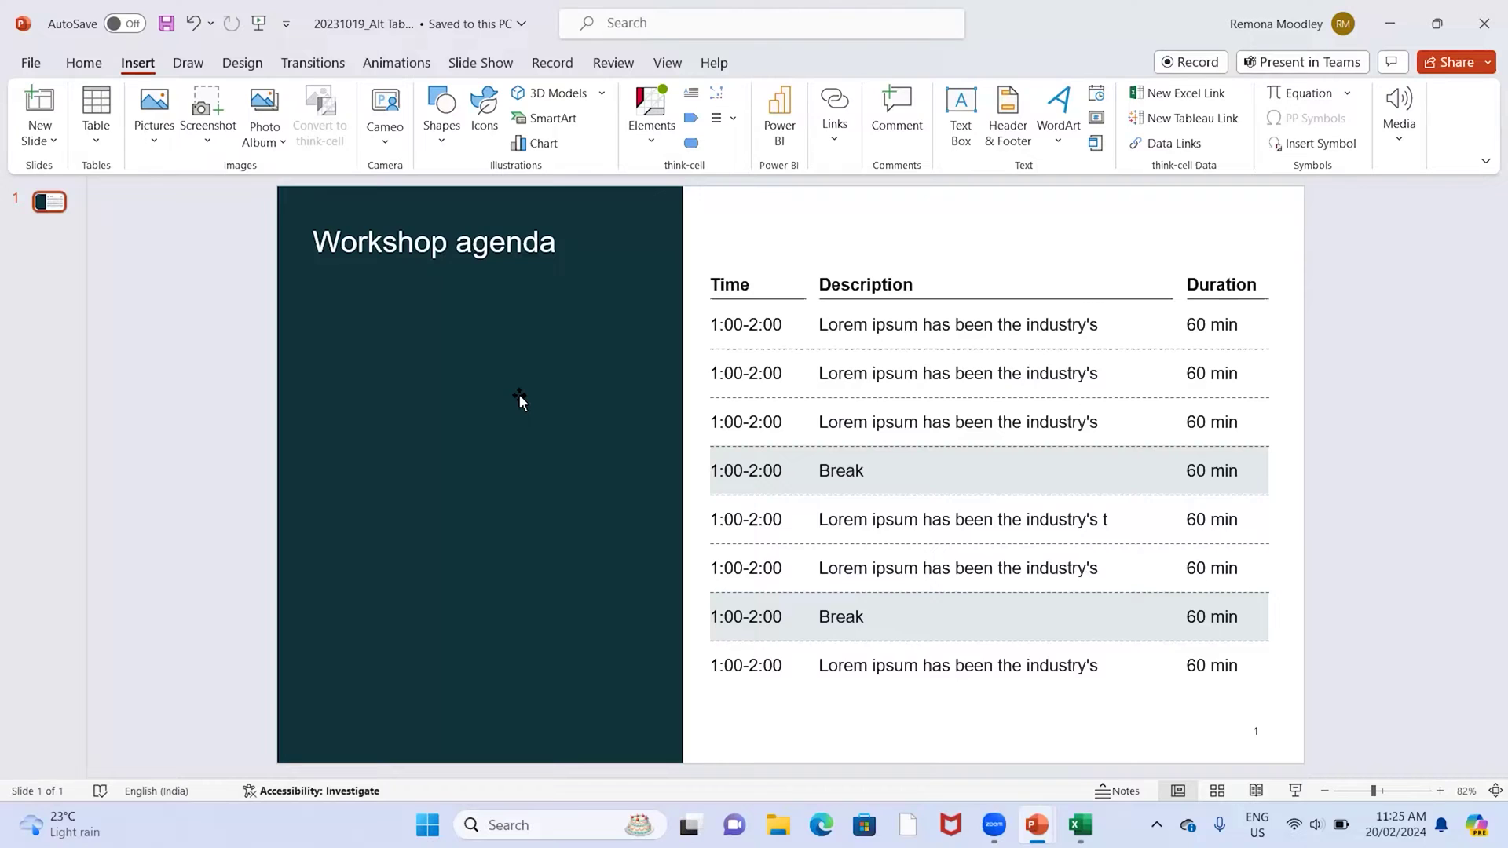
{"action": "mouse_move", "coordinate": [1039, 833]}
{"action": "key", "text": "alt+Tab"}
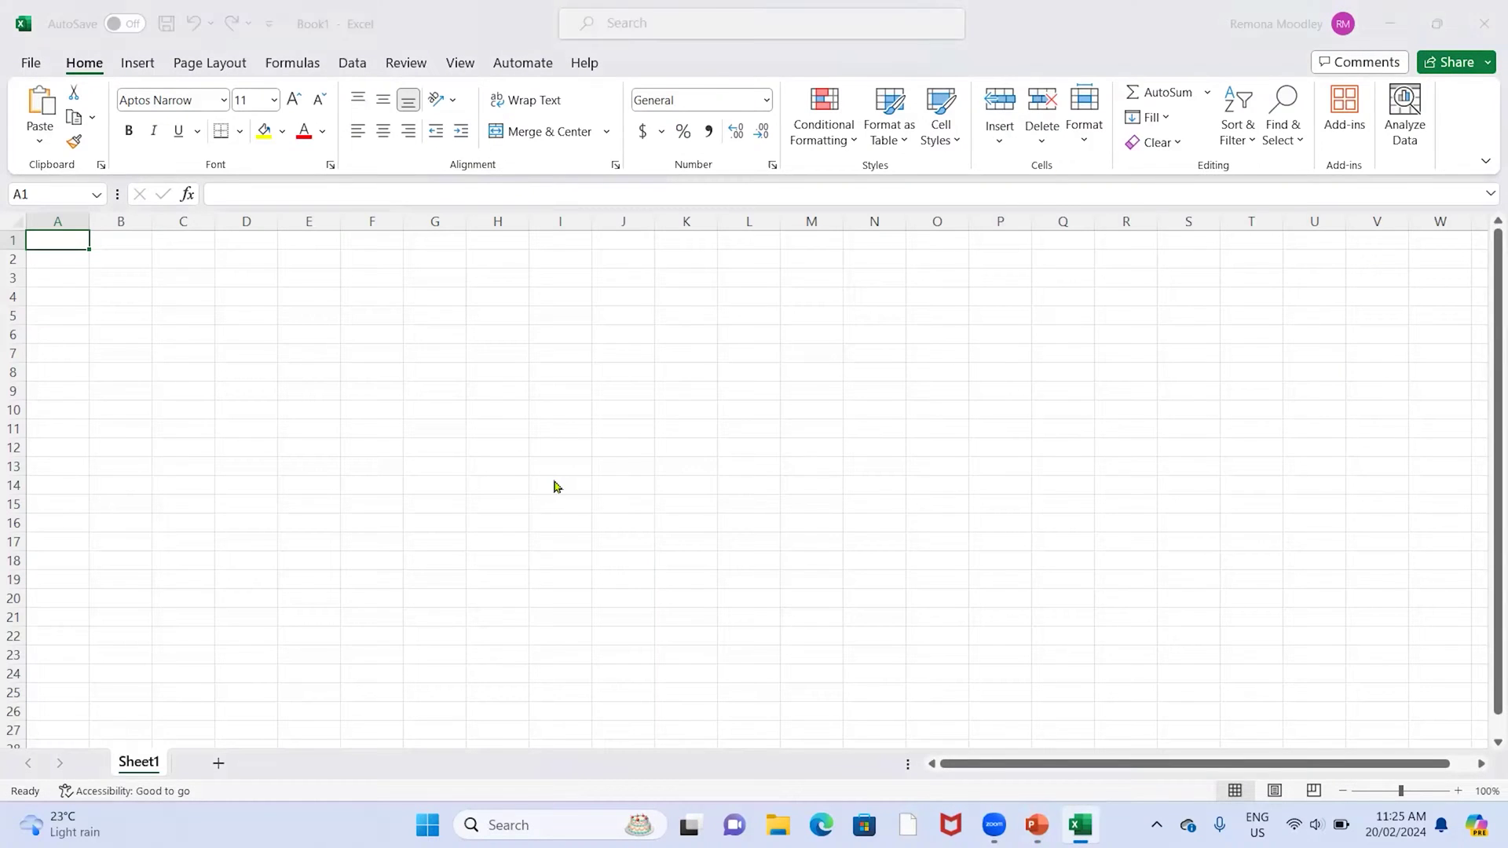
Copy the alarm clock picture from the 20231019_Alt Tab_v2 presentation into the Workshop agenda slide of 20231019_Alt Tab_v1
{"action": "key", "text": "alt+Tab"}
{"action": "key", "text": "alt+Tab"}
{"action": "key", "text": "alt+Tab"}
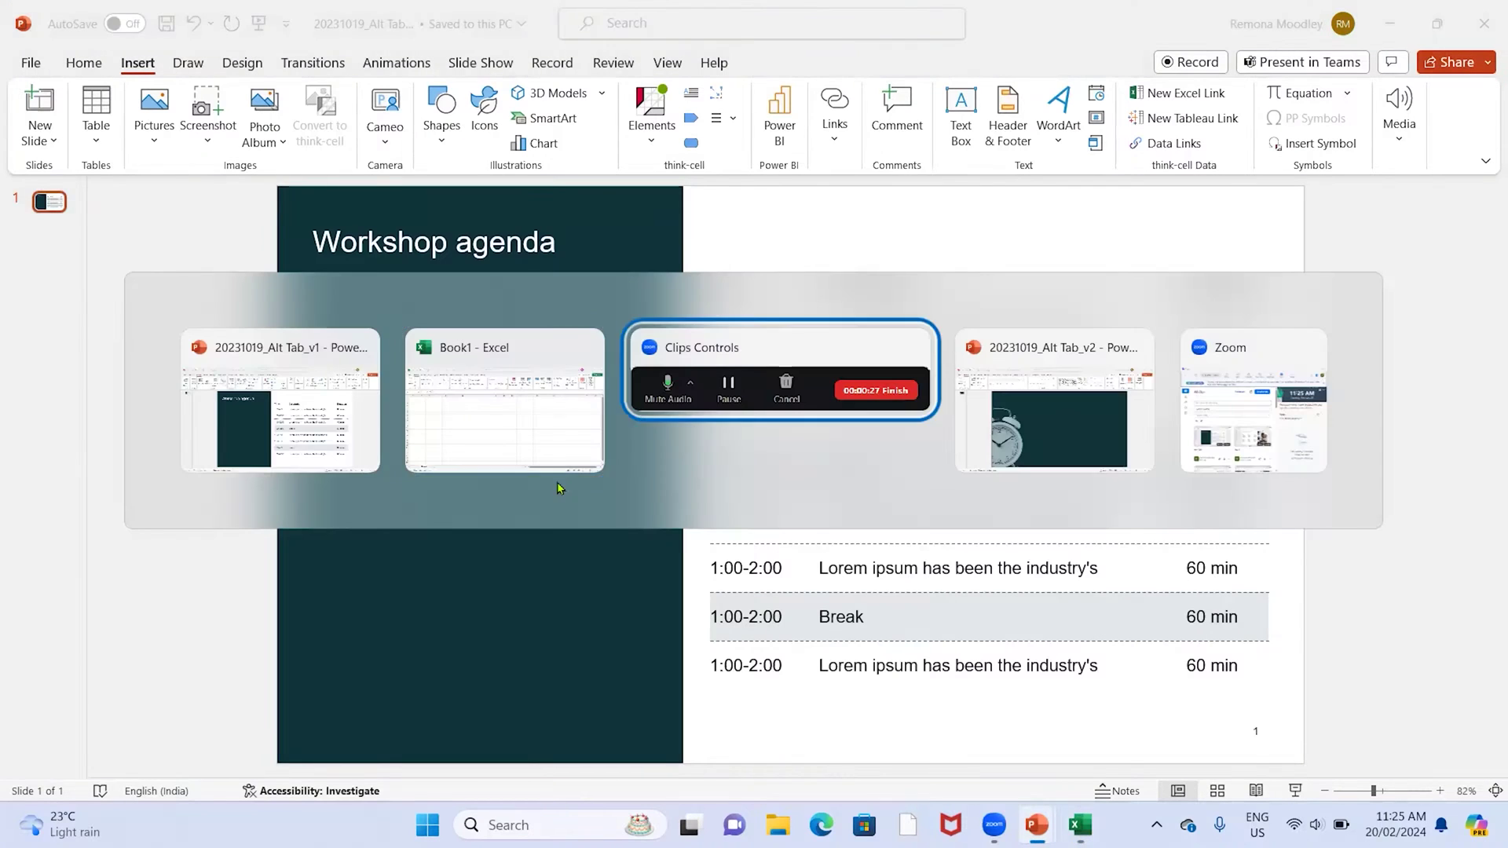
{"action": "key", "text": "alt+Tab"}
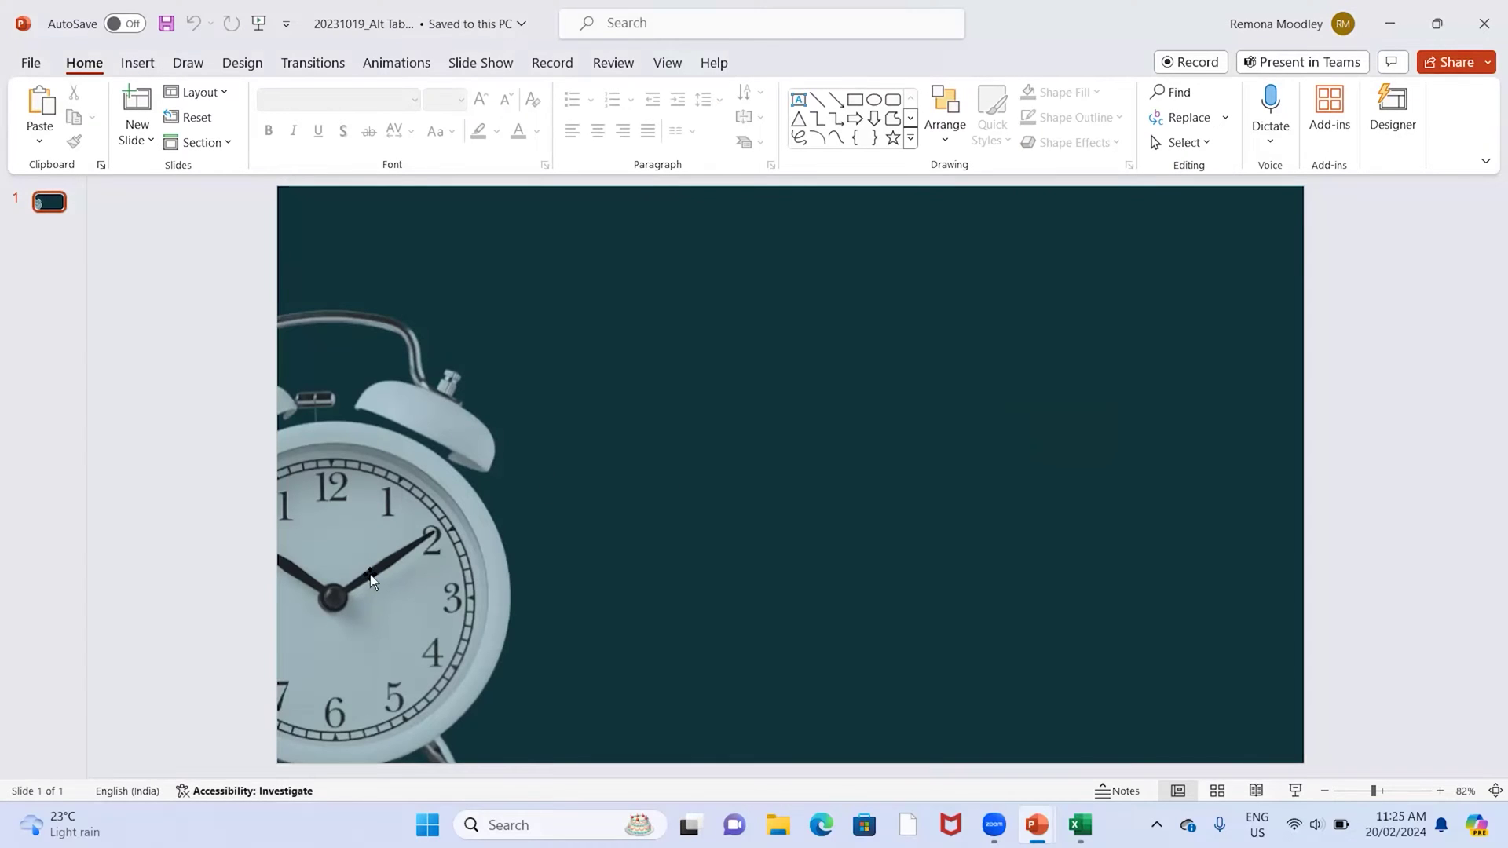
{"action": "left_click", "coordinate": [372, 581]}
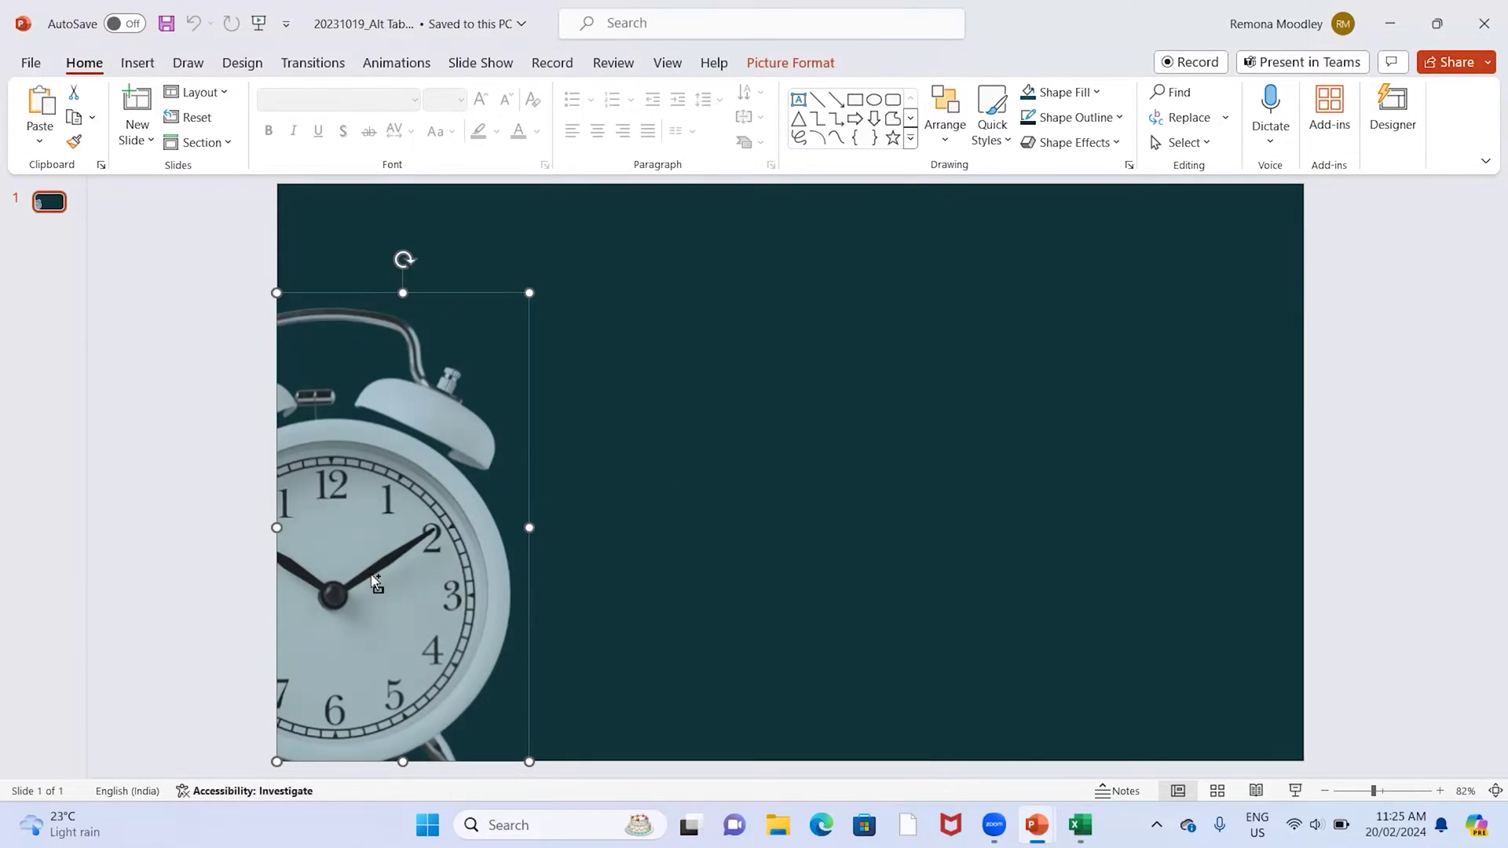
{"action": "key", "text": "alt+Tab"}
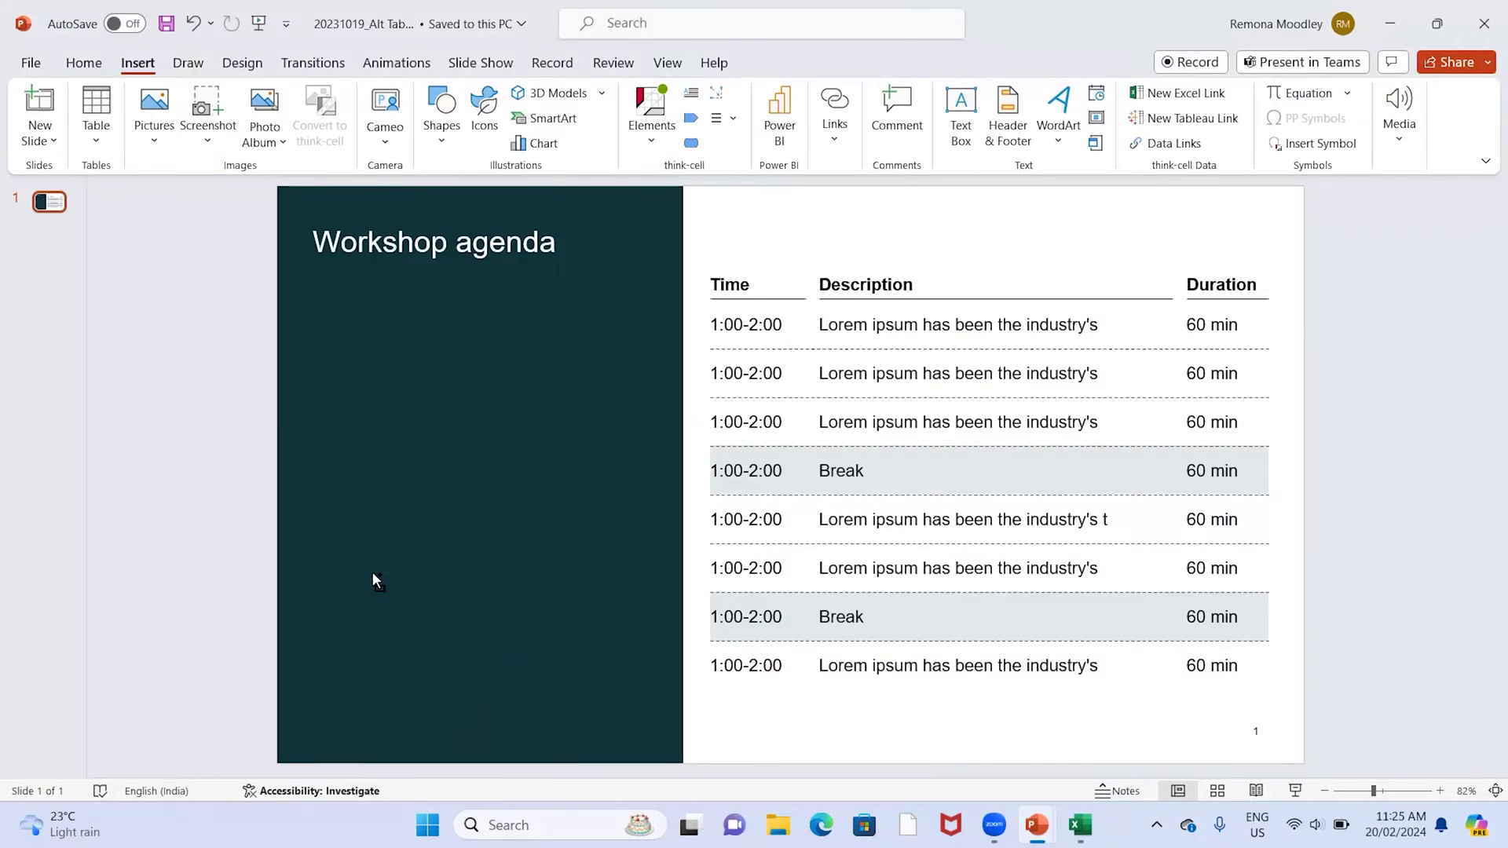
{"action": "key", "text": "ctrl+v"}
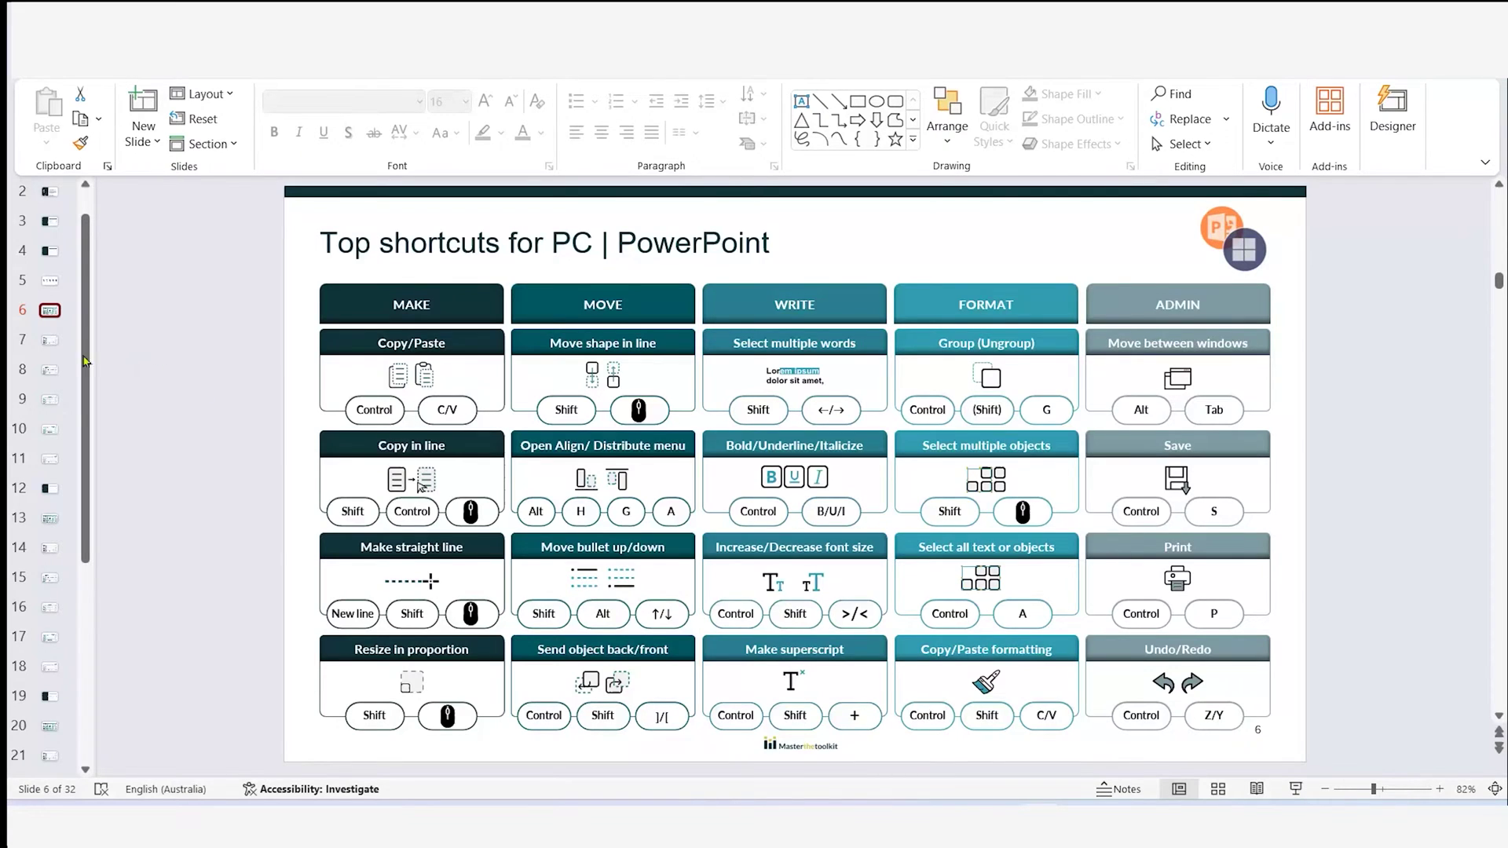
On the MAKE shortcuts slide, copy and paste the bunny until four bunnies stand side by side in the Copy/Paste row
{"action": "left_click", "coordinate": [49, 342]}
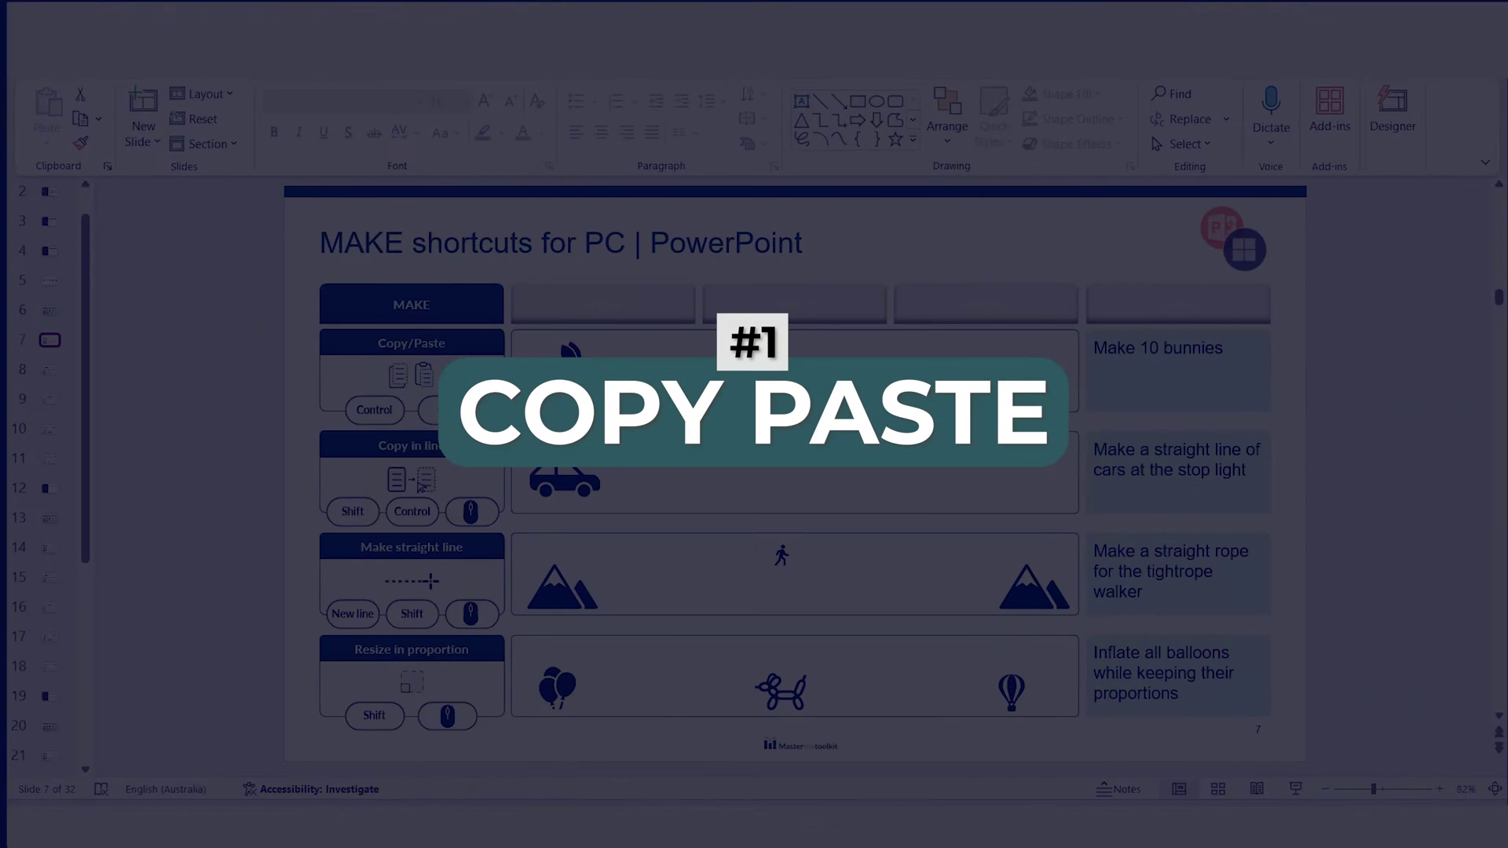
{"action": "left_click", "coordinate": [569, 376]}
{"action": "key", "text": "ctrl+c"}
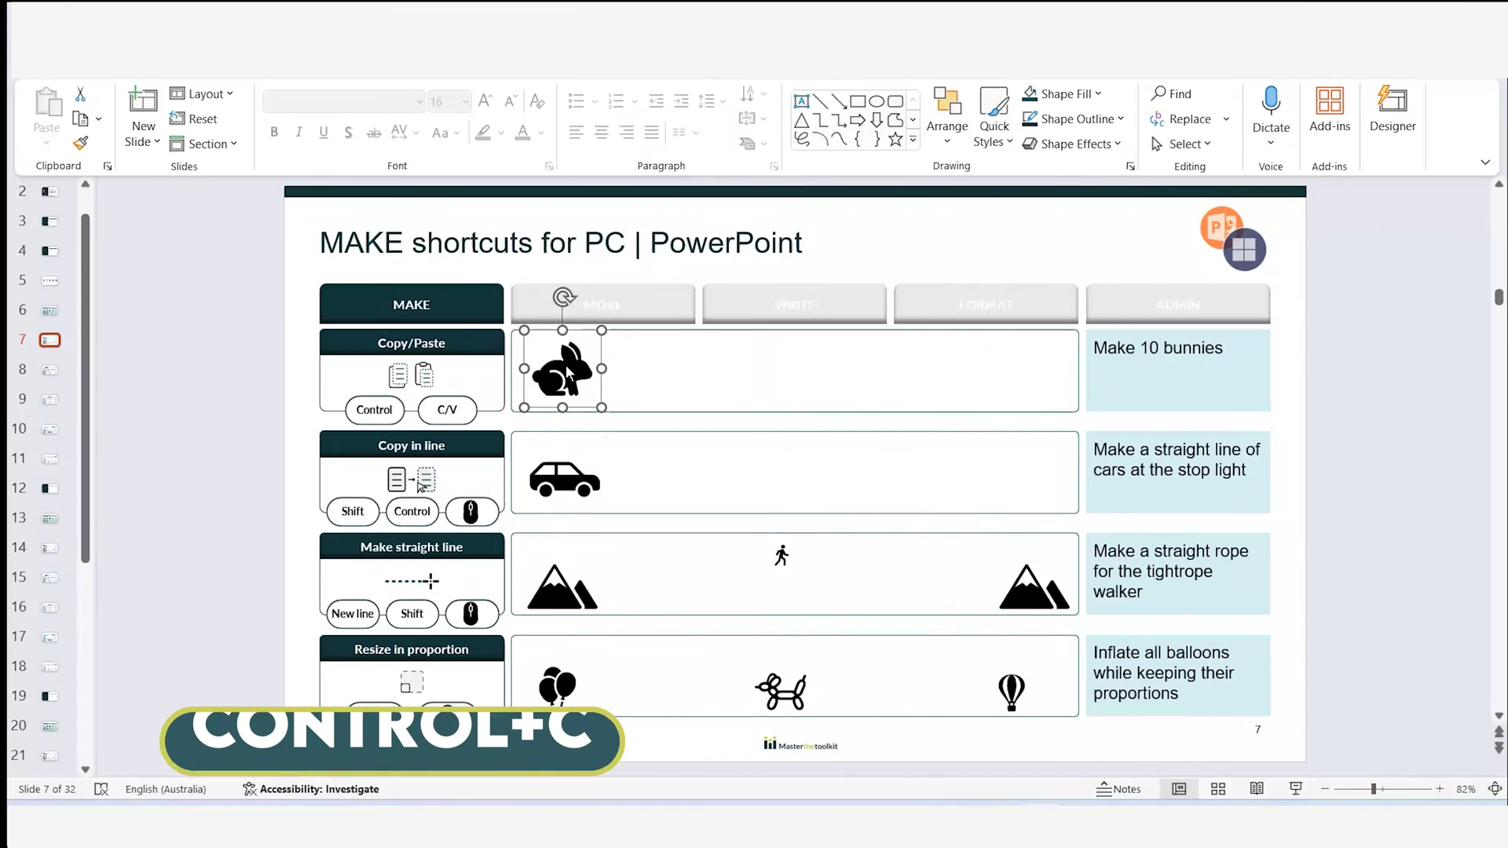
{"action": "key", "text": "ctrl+v"}
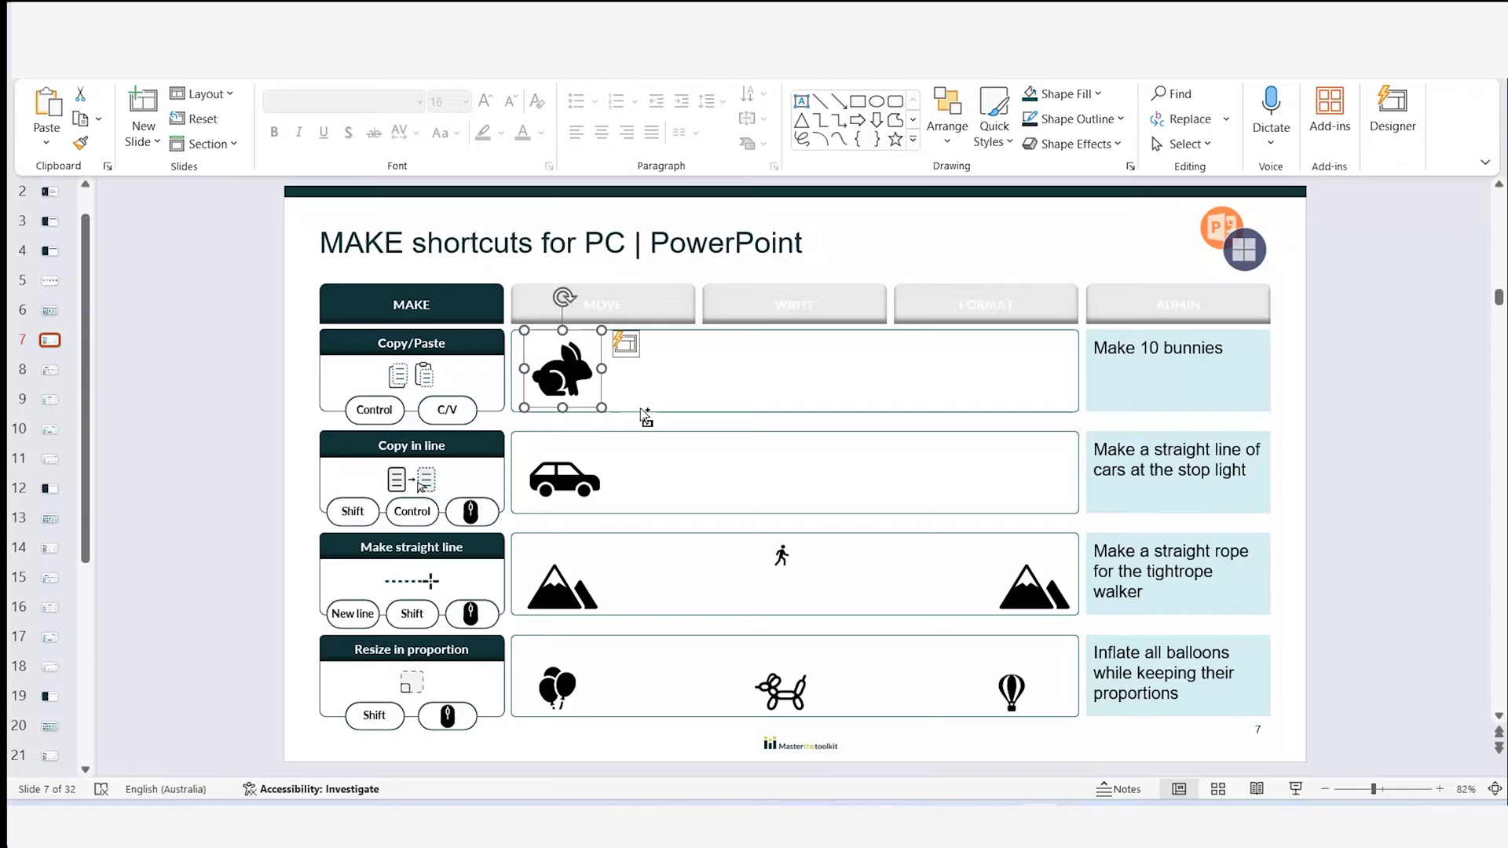
{"action": "left_click_drag", "start_coordinate": [564, 379], "coordinate": [654, 380]}
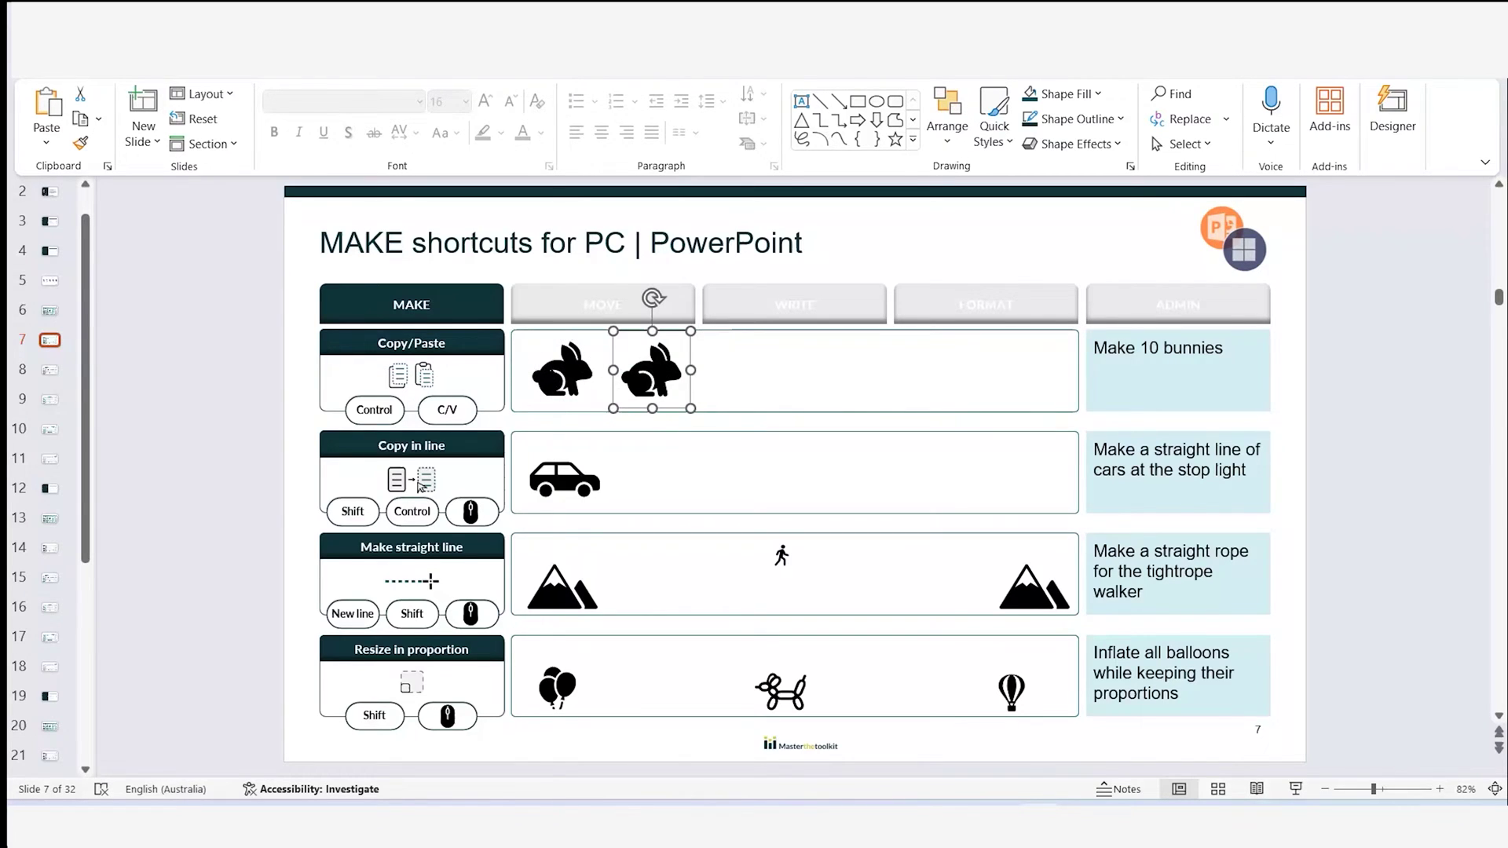
{"action": "left_click", "coordinate": [565, 381], "text": "shift"}
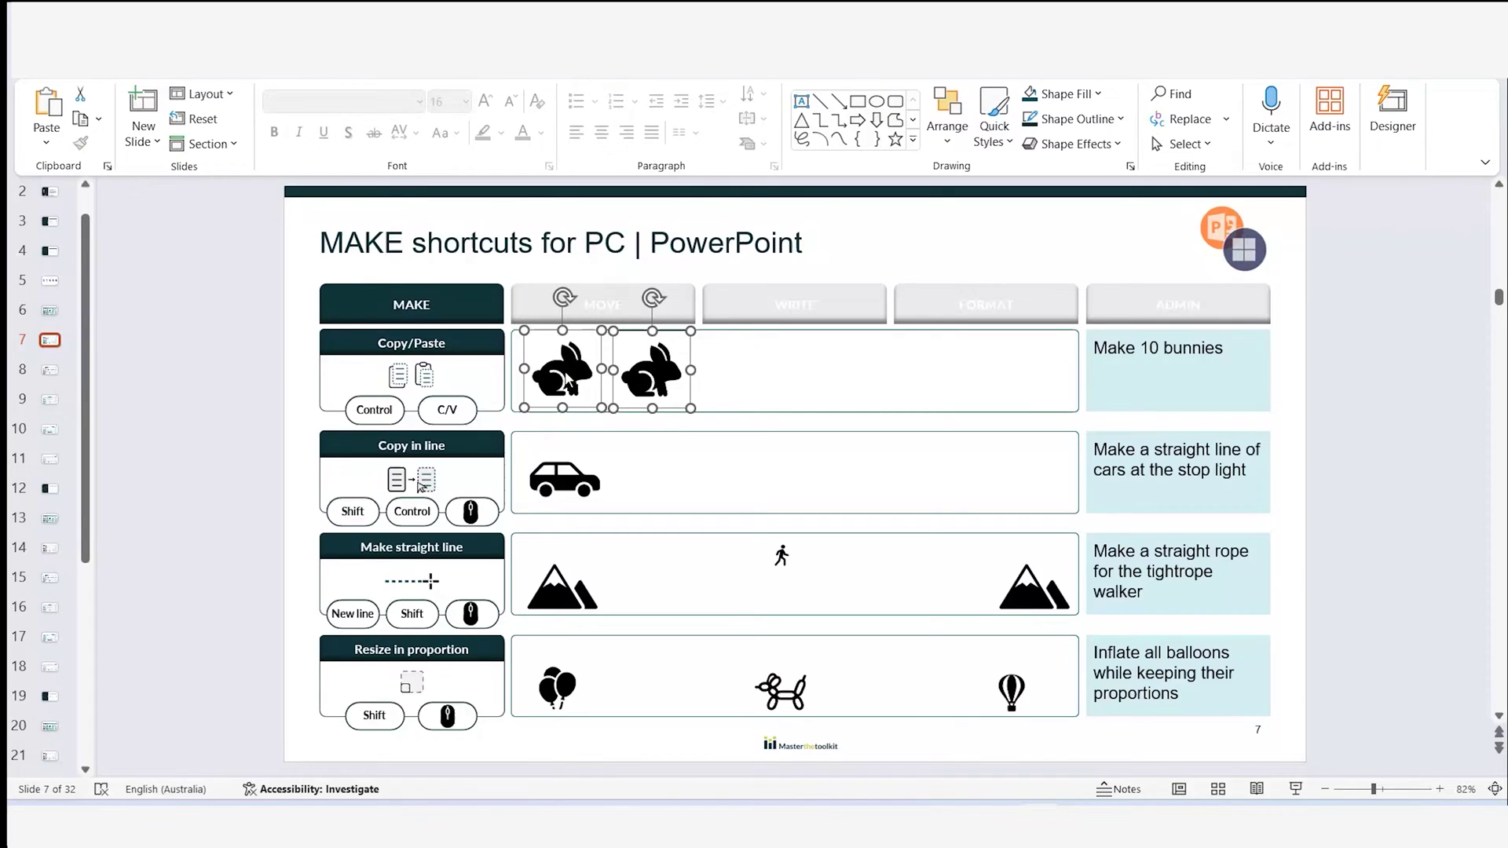
{"action": "left_click_drag", "start_coordinate": [640, 385], "coordinate": [822, 390]}
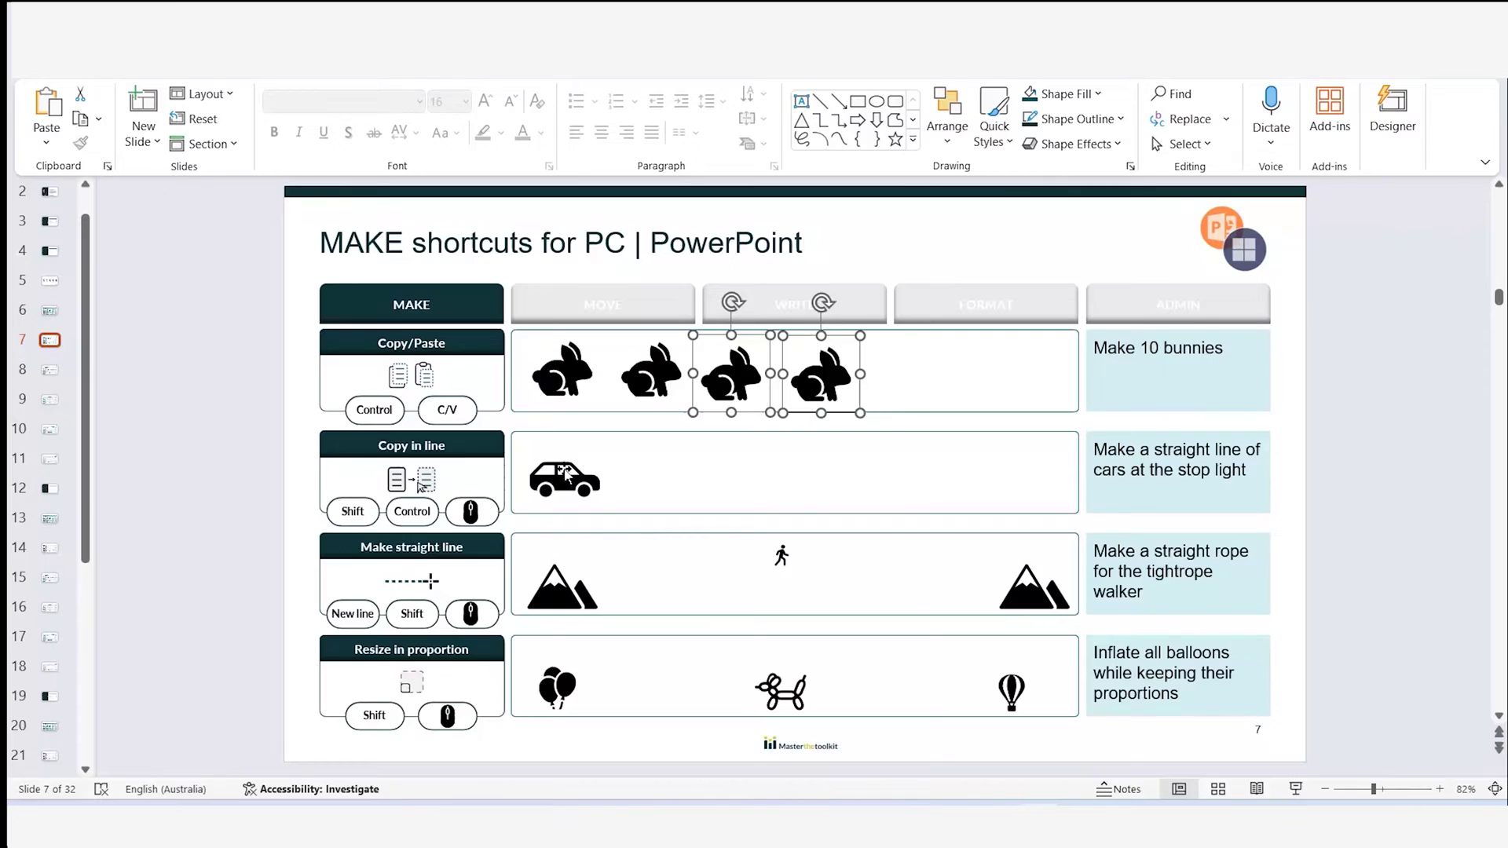
Duplicate the car twice in a straight horizontal line in the Copy in line row
{"action": "left_click", "coordinate": [564, 474]}
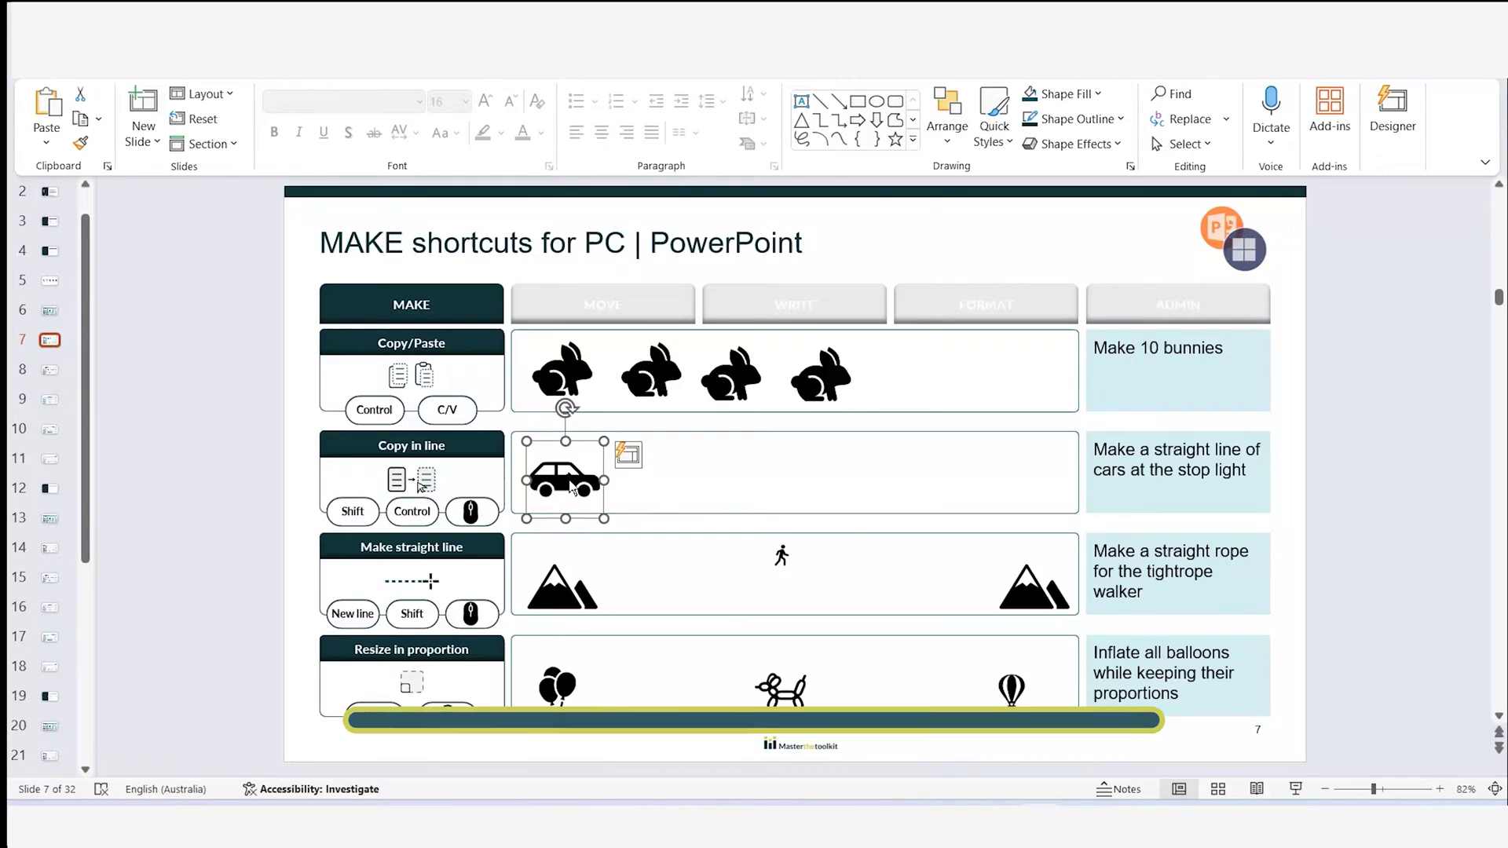
{"action": "left_click_drag", "start_coordinate": [574, 492], "coordinate": [663, 483]}
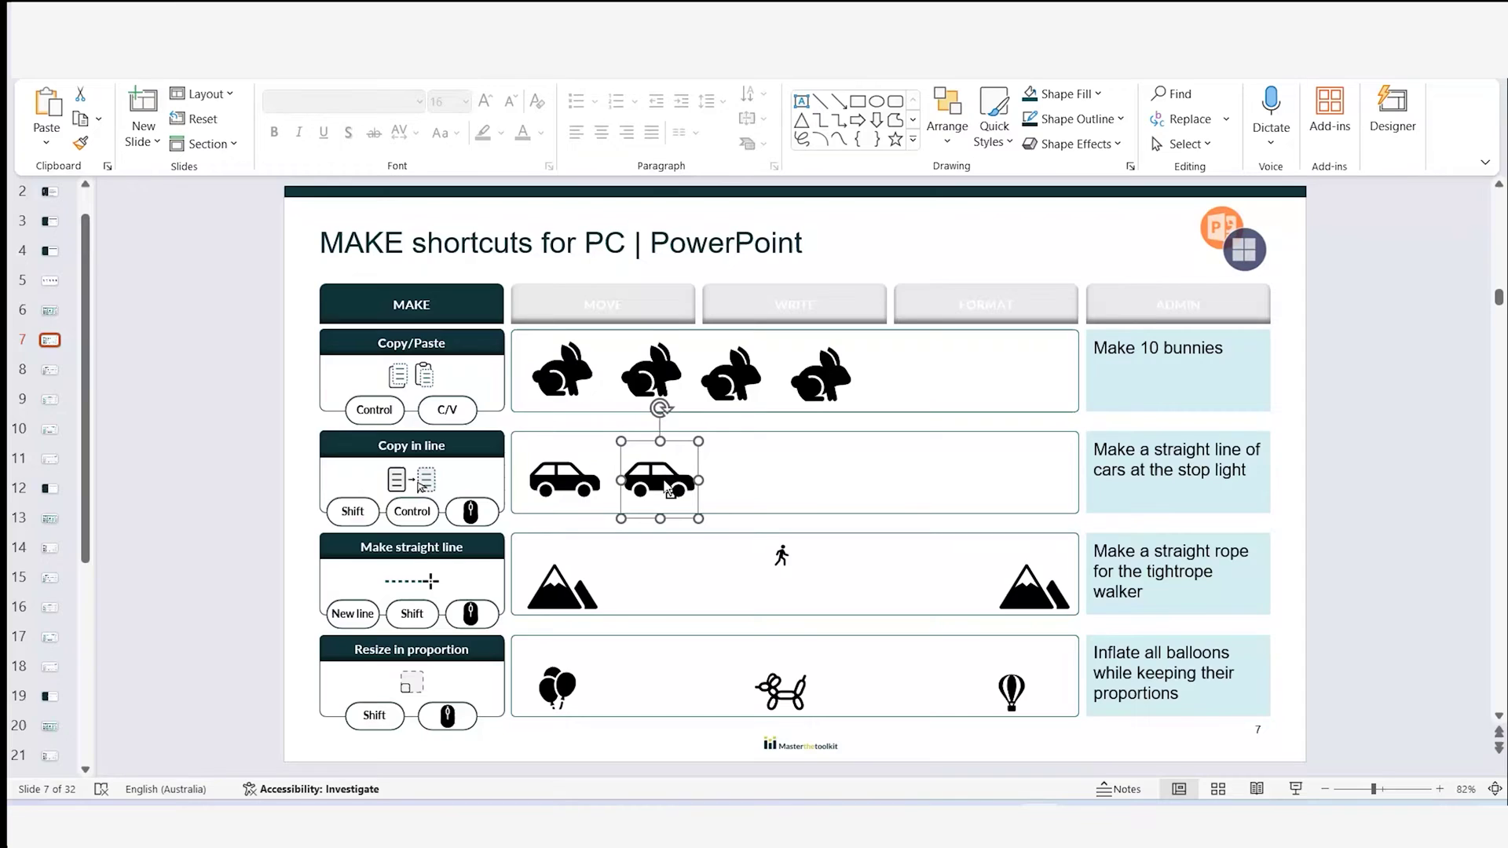
{"action": "left_click_drag", "start_coordinate": [664, 483], "coordinate": [772, 490]}
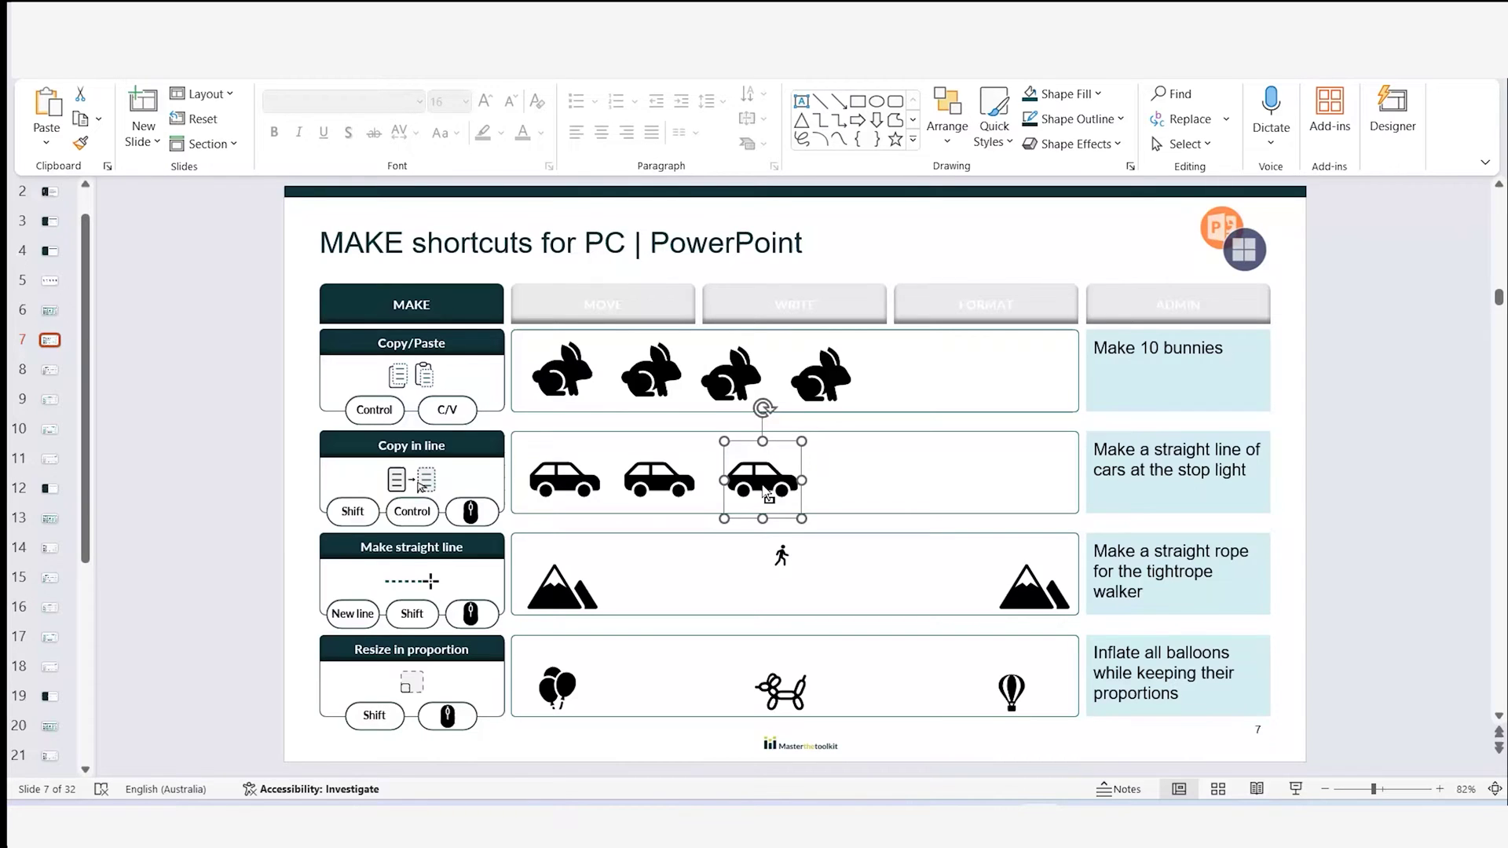
Try duplicating the third car straight upward and that copy sideways, and remove both extra cars
{"action": "left_click_drag", "start_coordinate": [764, 492], "coordinate": [766, 441]}
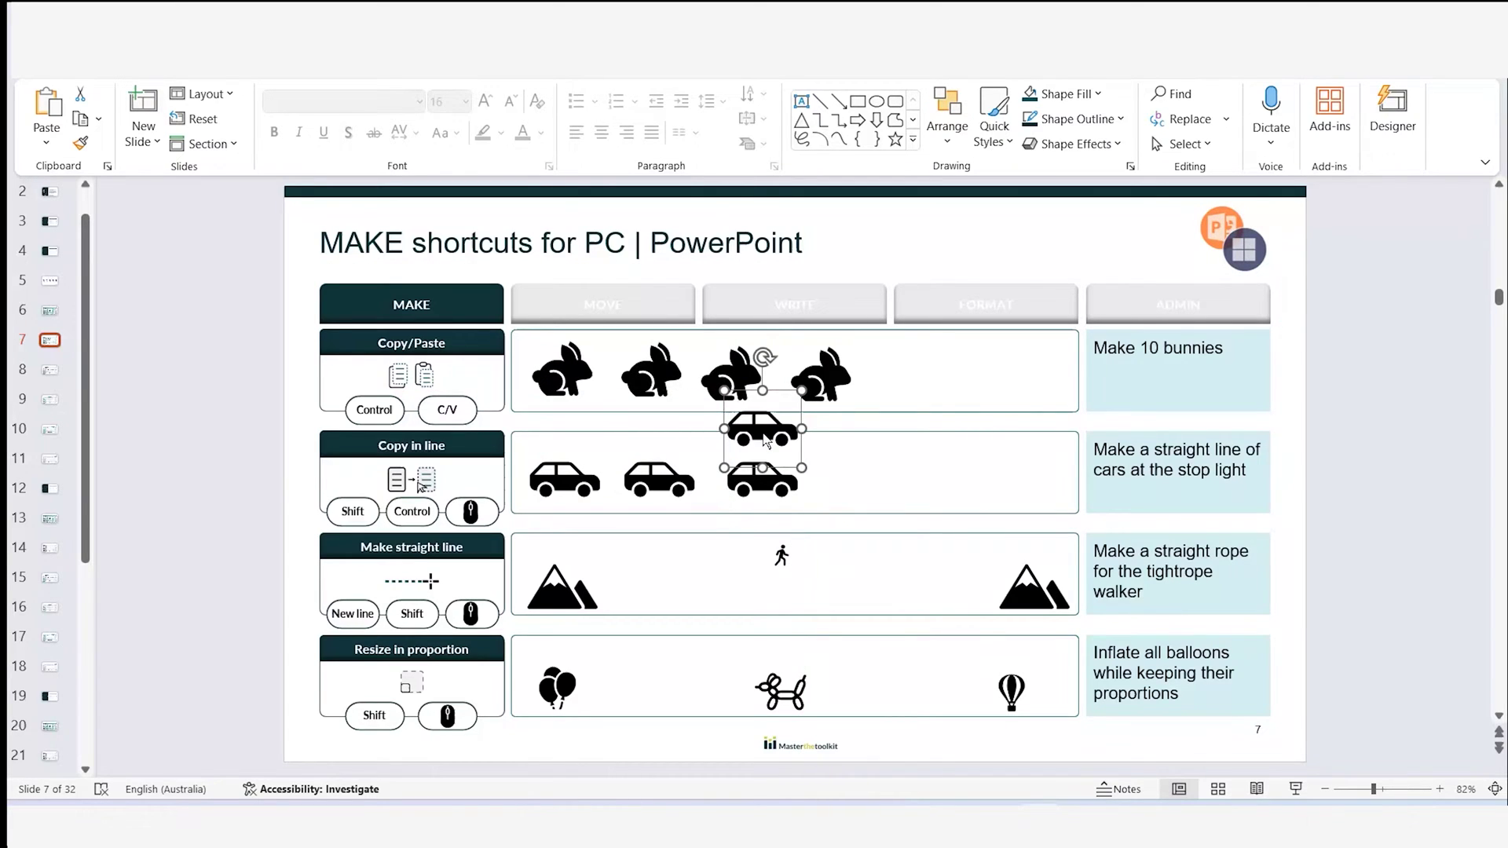
{"action": "left_click_drag", "start_coordinate": [778, 439], "coordinate": [886, 441]}
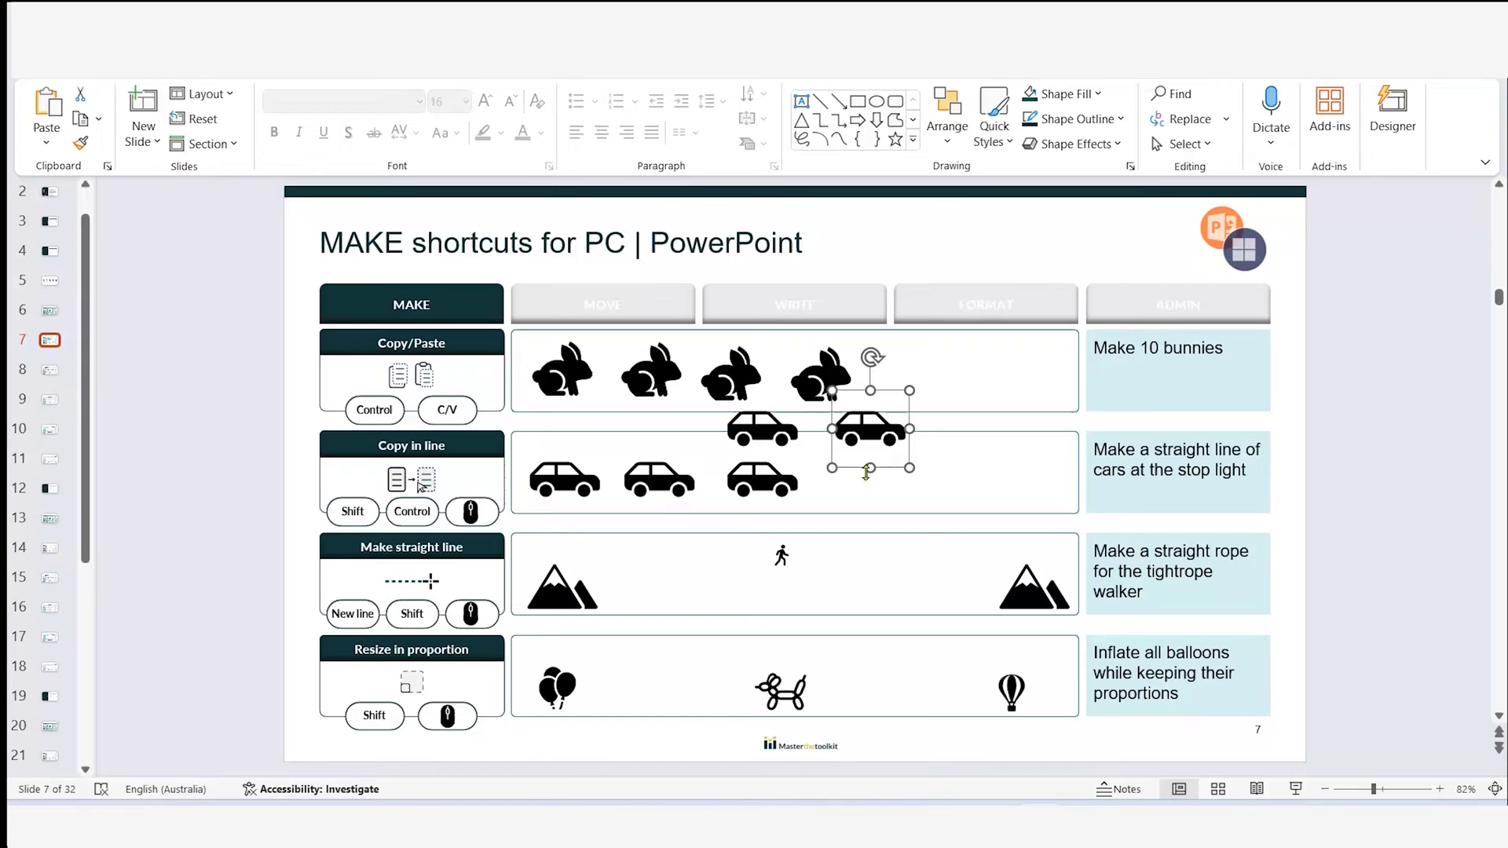
{"action": "left_click", "coordinate": [773, 413], "text": "shift"}
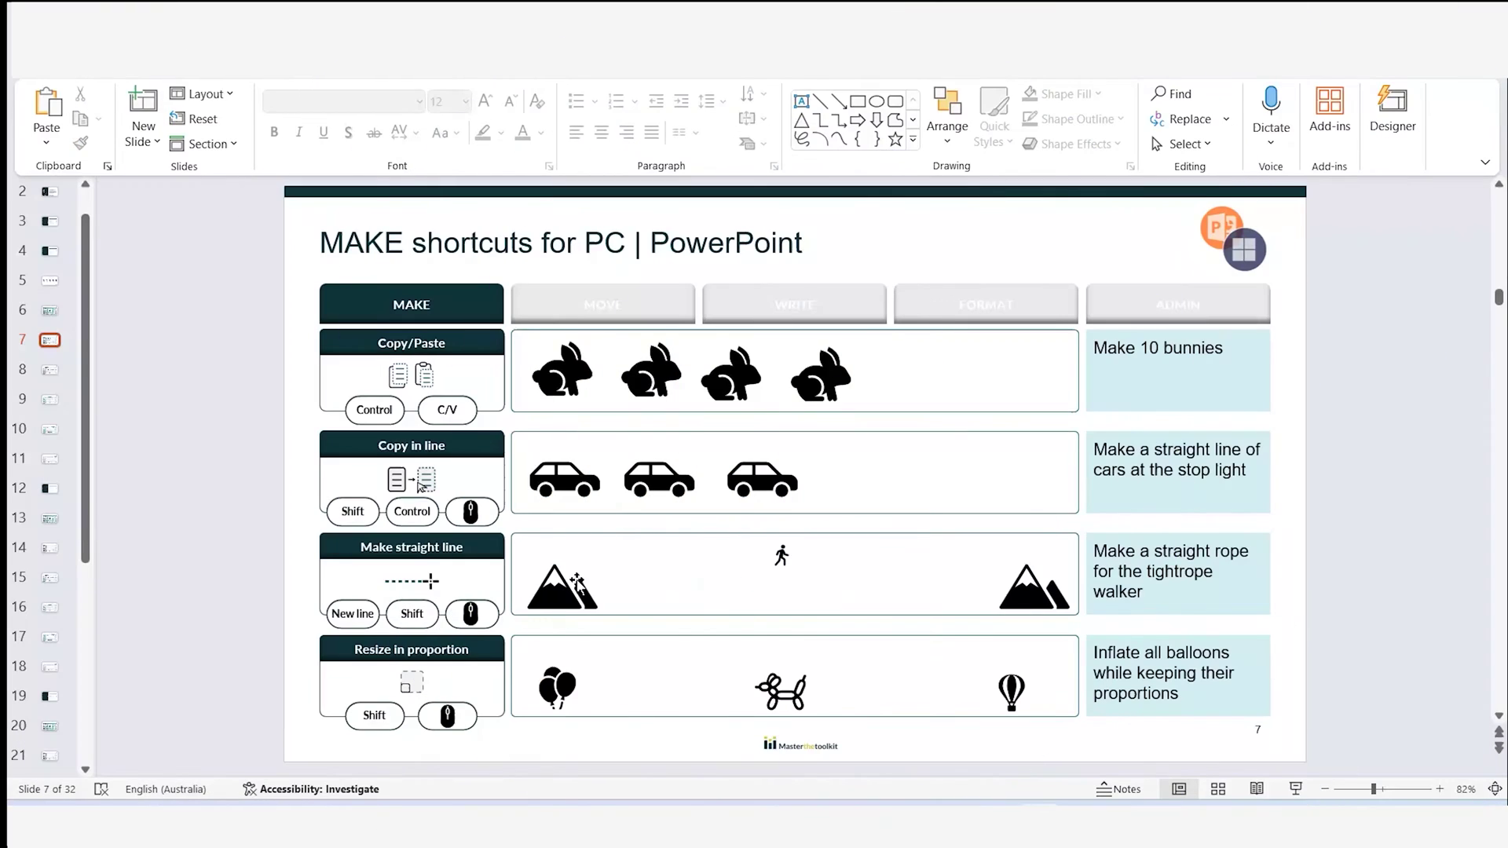
Draw a straight horizontal line between the two mountains beneath the tightrope walker
{"action": "left_click", "coordinate": [132, 71]}
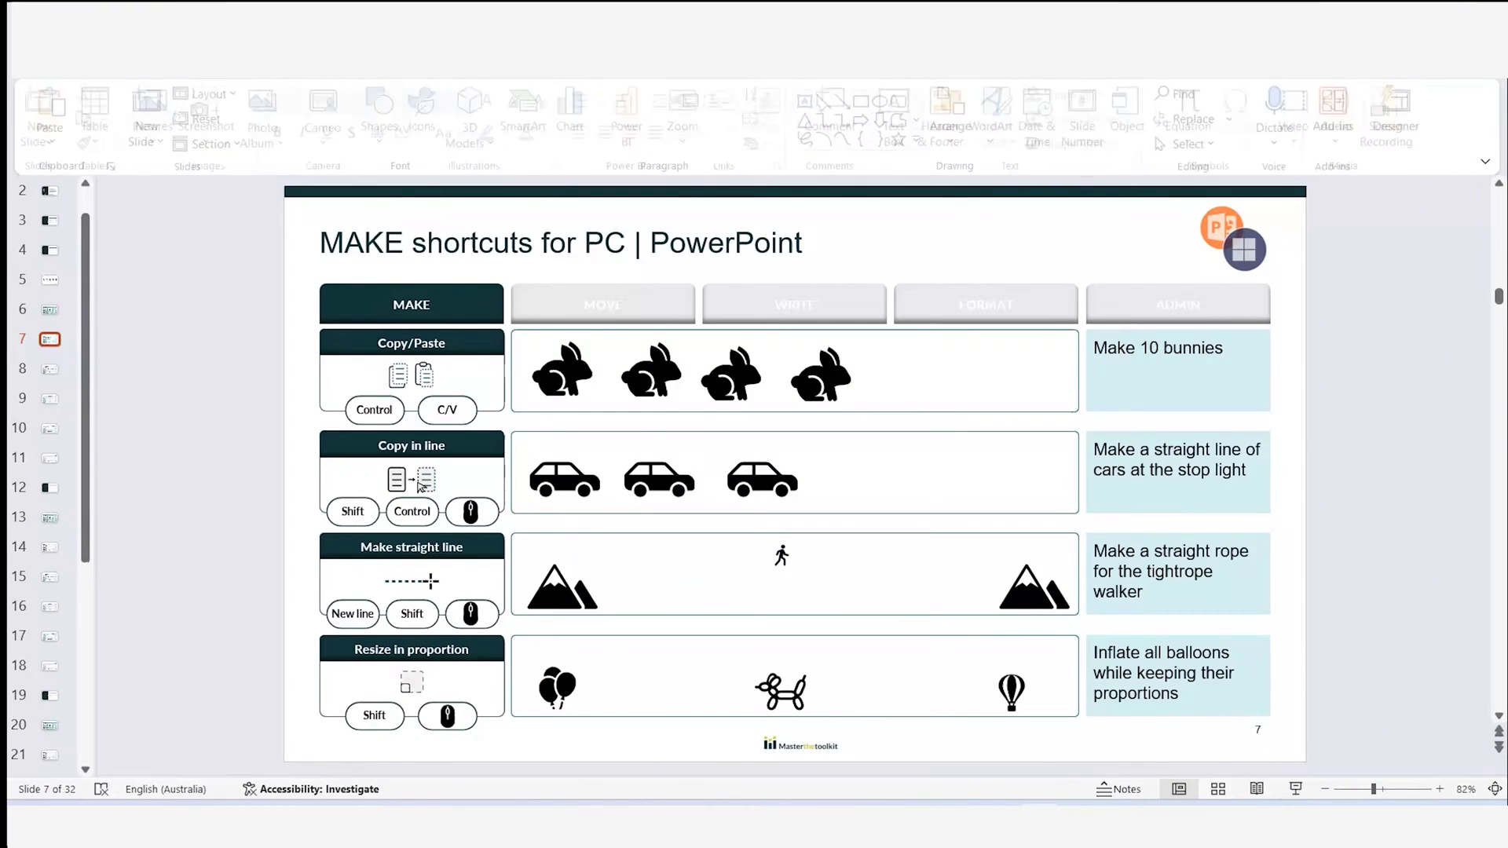
{"action": "left_click", "coordinate": [397, 148]}
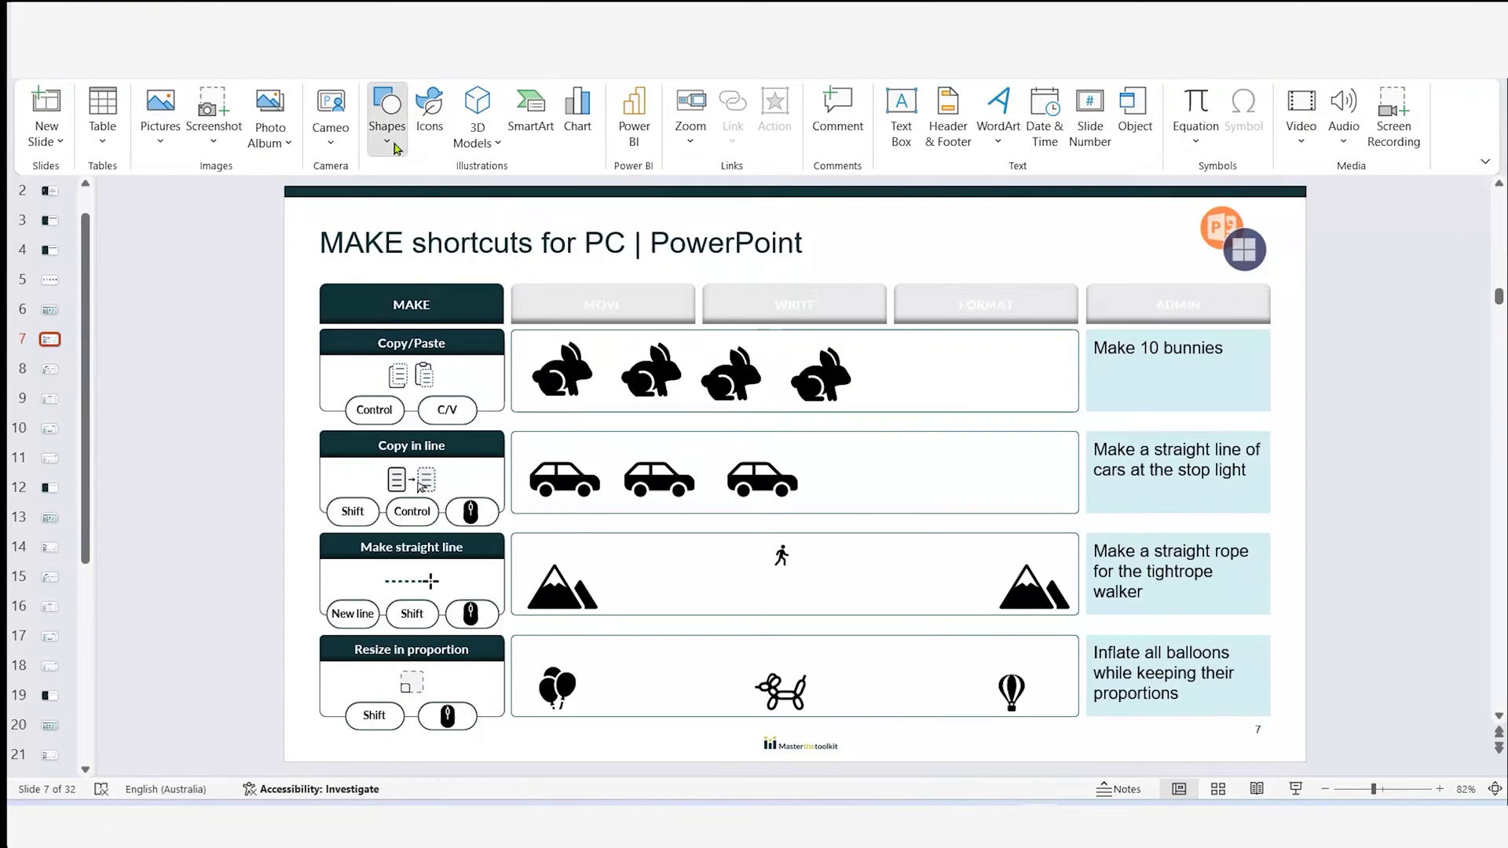
{"action": "left_click", "coordinate": [397, 148]}
{"action": "left_click", "coordinate": [393, 198]}
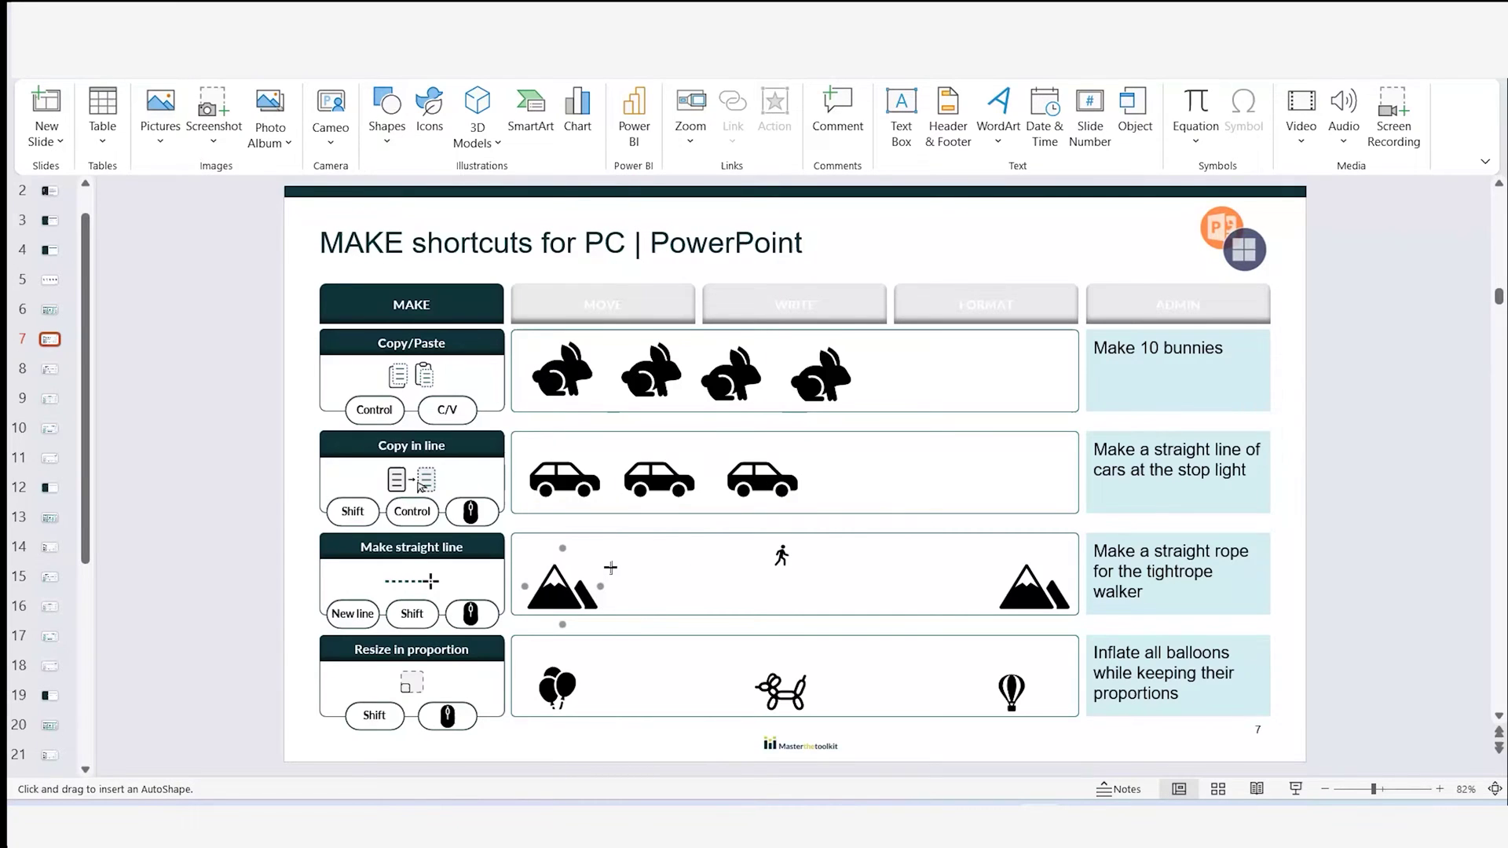
{"action": "mouse_move", "coordinate": [612, 567]}
{"action": "left_mouse_down"}
{"action": "mouse_move", "coordinate": [813, 593]}
{"action": "mouse_move", "coordinate": [816, 503]}
{"action": "mouse_move", "coordinate": [850, 516]}
{"action": "mouse_move", "coordinate": [875, 585]}
{"action": "mouse_move", "coordinate": [852, 459]}
{"action": "mouse_move", "coordinate": [781, 561]}
{"action": "mouse_move", "coordinate": [898, 618]}
{"action": "mouse_move", "coordinate": [881, 456]}
{"action": "mouse_move", "coordinate": [886, 620]}
{"action": "mouse_move", "coordinate": [895, 579]}
{"action": "mouse_move", "coordinate": [784, 585]}
{"action": "mouse_move", "coordinate": [1028, 564]}
{"action": "mouse_move", "coordinate": [809, 572]}
{"action": "mouse_move", "coordinate": [1001, 576]}
{"action": "mouse_move", "coordinate": [1010, 507]}
{"action": "mouse_move", "coordinate": [1027, 617]}
{"action": "mouse_move", "coordinate": [1007, 631]}
{"action": "mouse_move", "coordinate": [924, 583]}
{"action": "left_mouse_up"}
{"action": "left_click_drag", "start_coordinate": [940, 446], "coordinate": [971, 621]}
{"action": "left_click_drag", "start_coordinate": [988, 567], "coordinate": [1025, 566]}
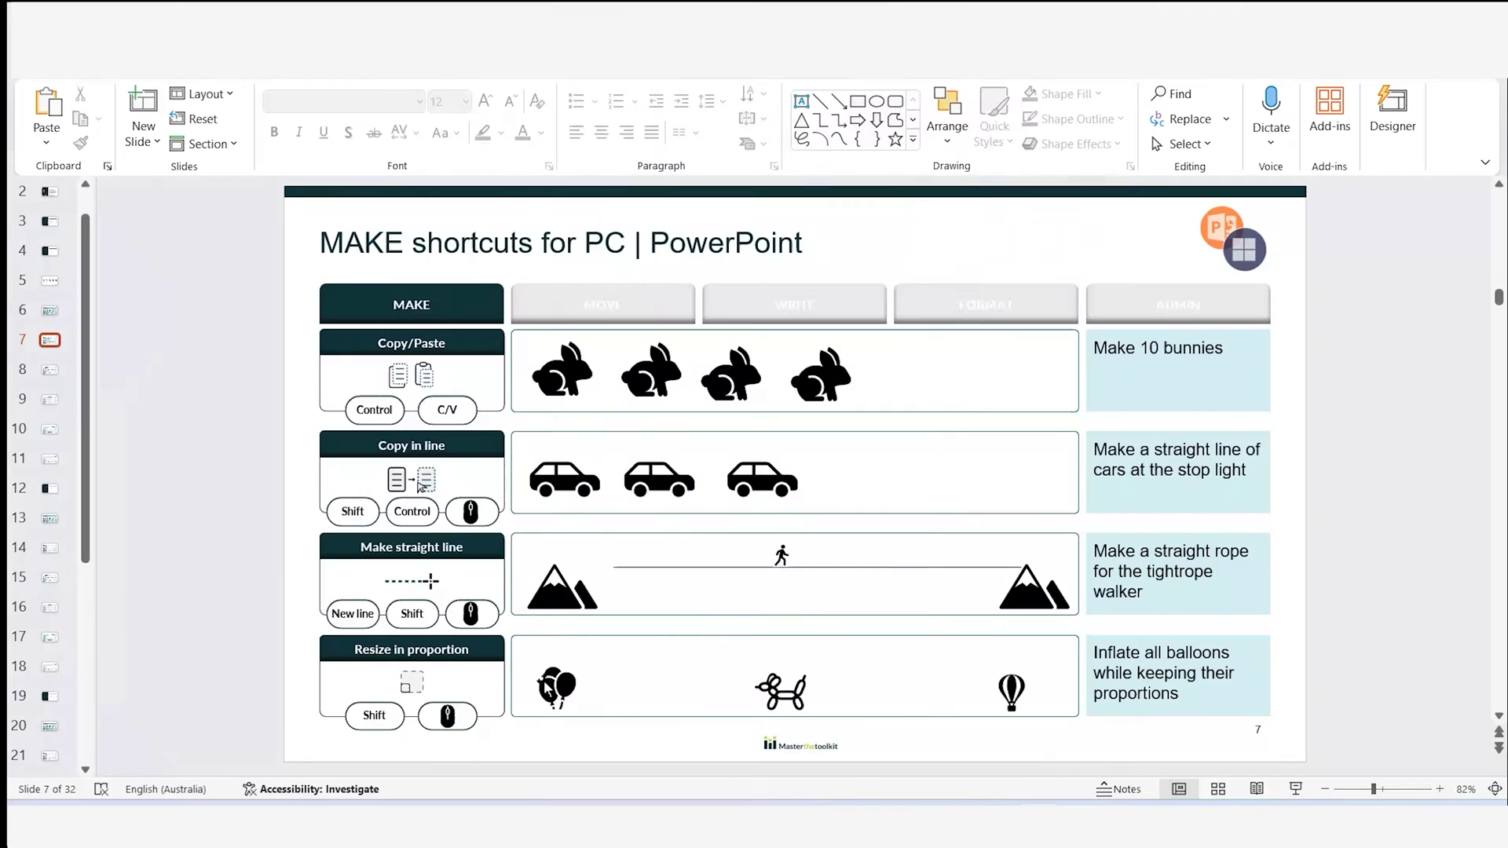
Try stretching the balloons icon horizontally without keeping its proportions, and undo the distortion
{"action": "left_click", "coordinate": [559, 691]}
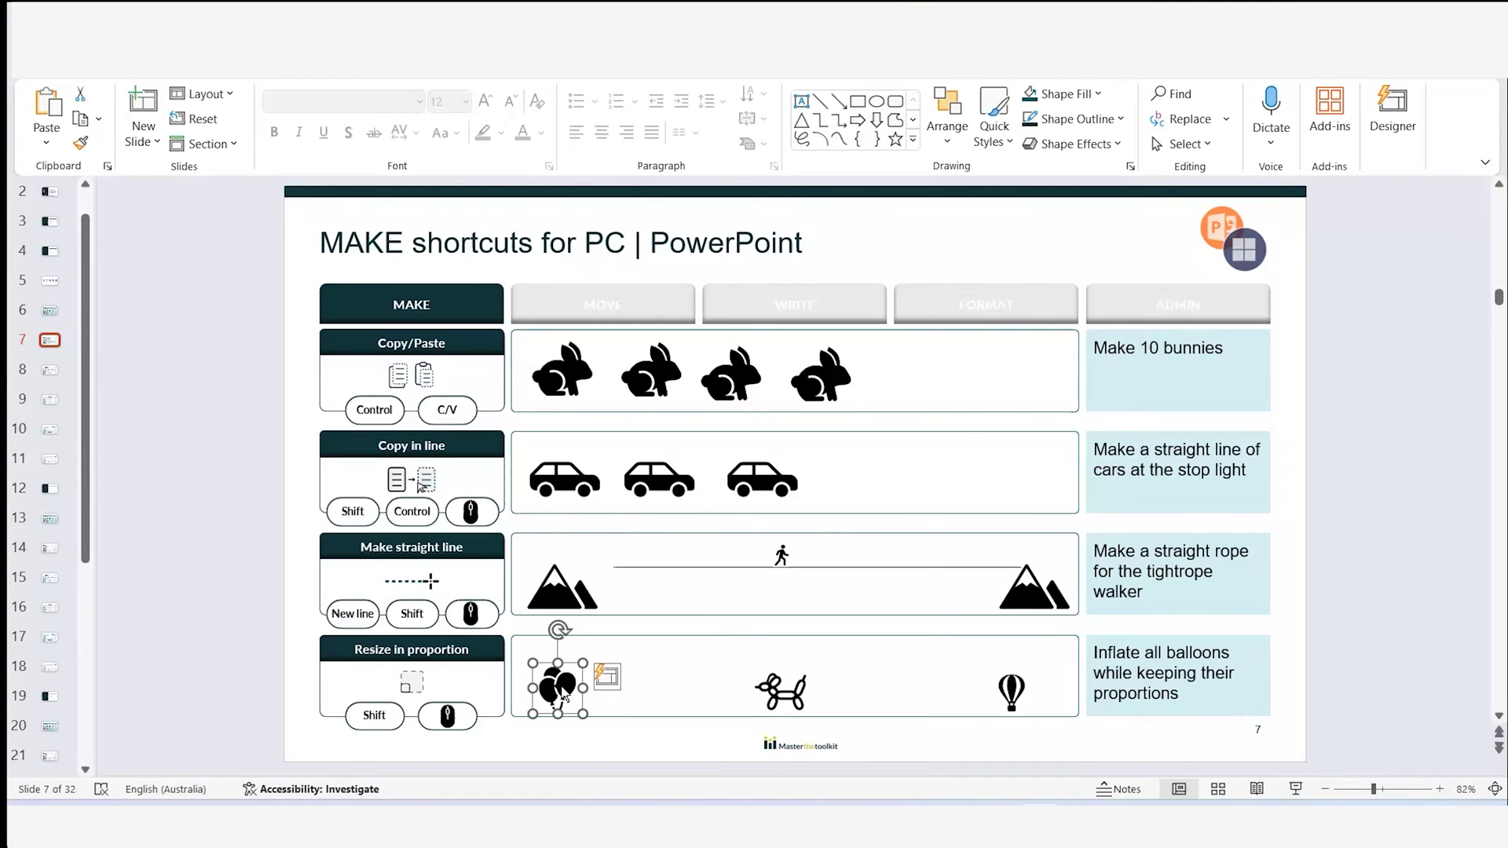
{"action": "left_click_drag", "start_coordinate": [589, 662], "coordinate": [715, 651]}
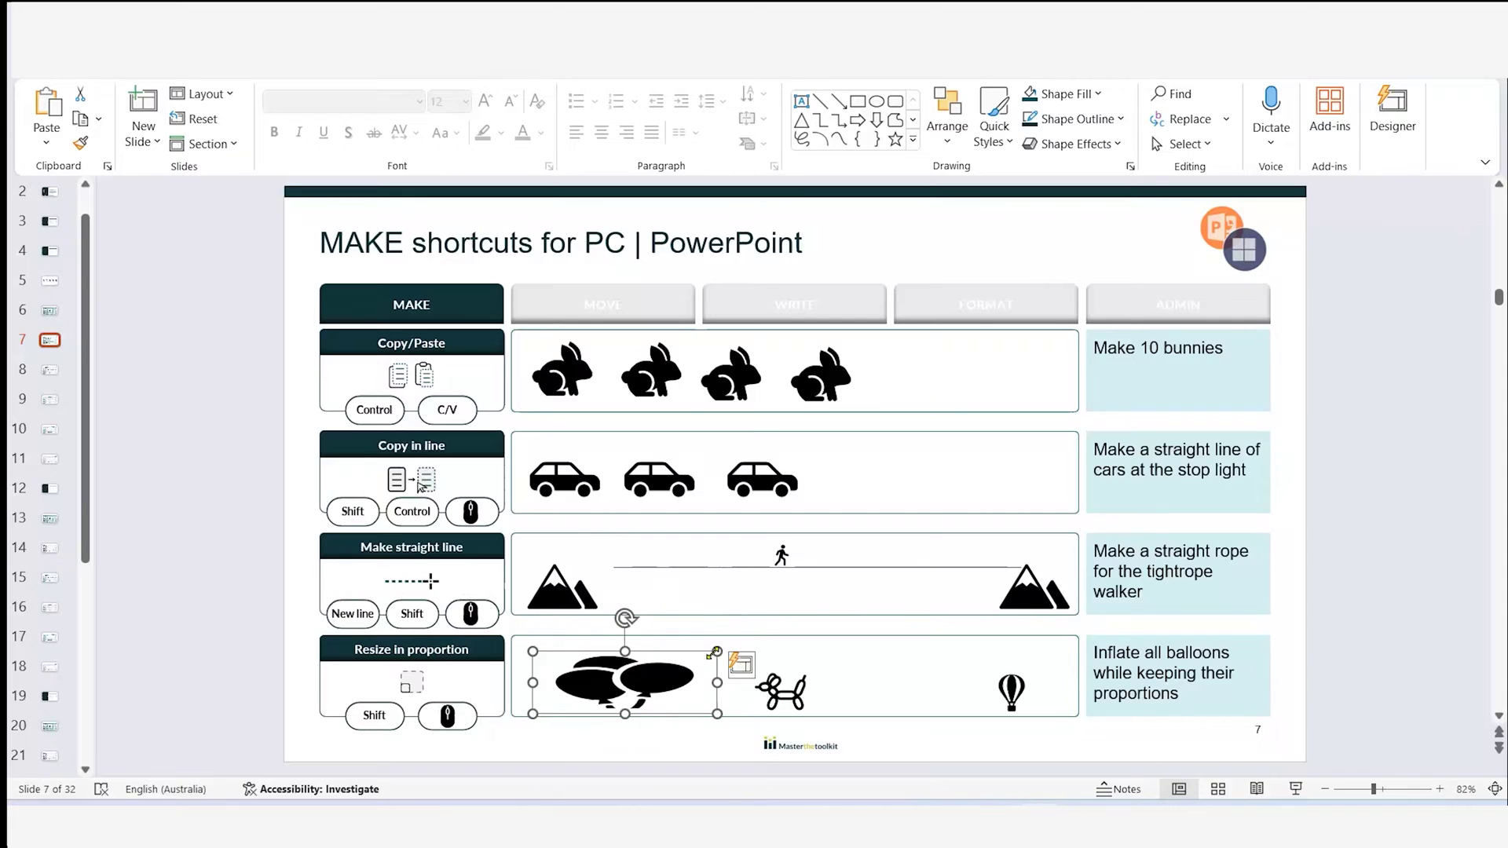
{"action": "mouse_move", "coordinate": [715, 649]}
{"action": "left_mouse_down"}
{"action": "mouse_move", "coordinate": [710, 594]}
{"action": "mouse_move", "coordinate": [717, 654]}
{"action": "left_mouse_up"}
{"action": "key", "text": "ctrl+z"}
{"action": "key", "text": "ctrl+z"}
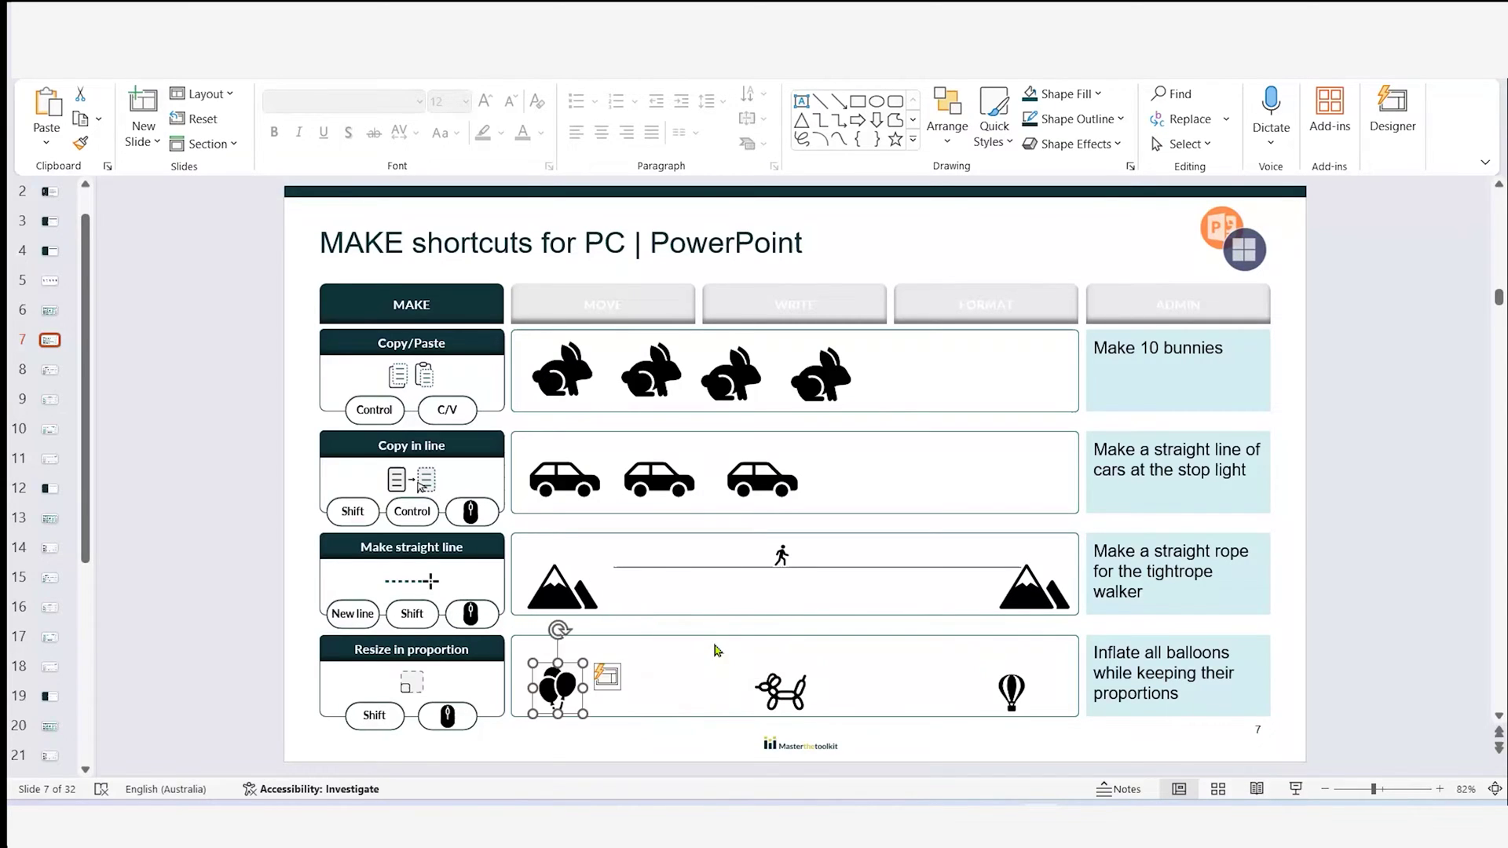
Enlarge the balloons, the balloon dog and the hot-air balloon in the Resize in proportion row, keeping their proportions
{"action": "left_click_drag", "start_coordinate": [574, 689], "coordinate": [637, 560]}
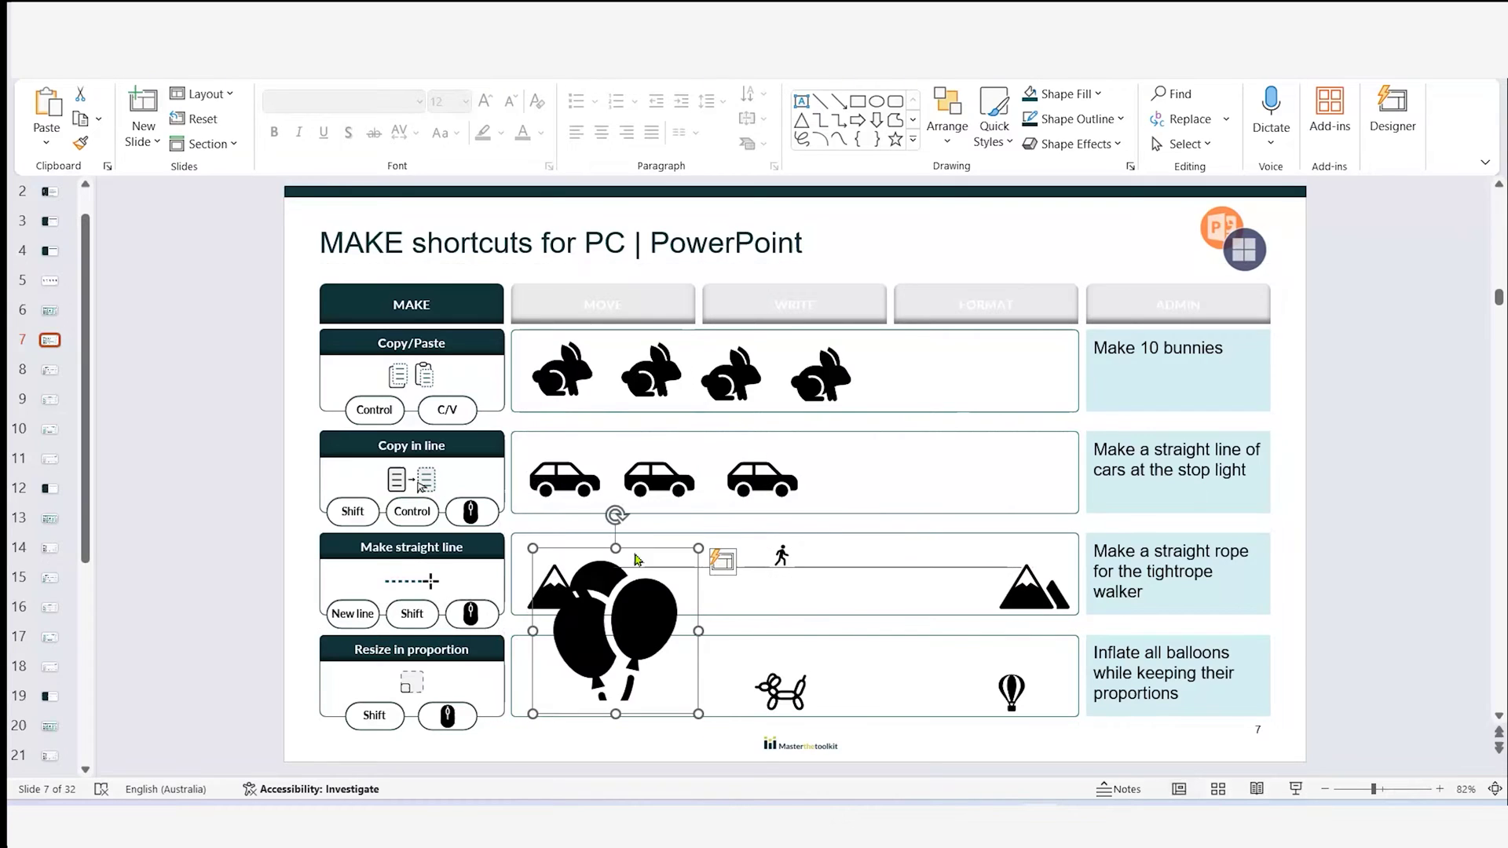
{"action": "left_click", "coordinate": [787, 696]}
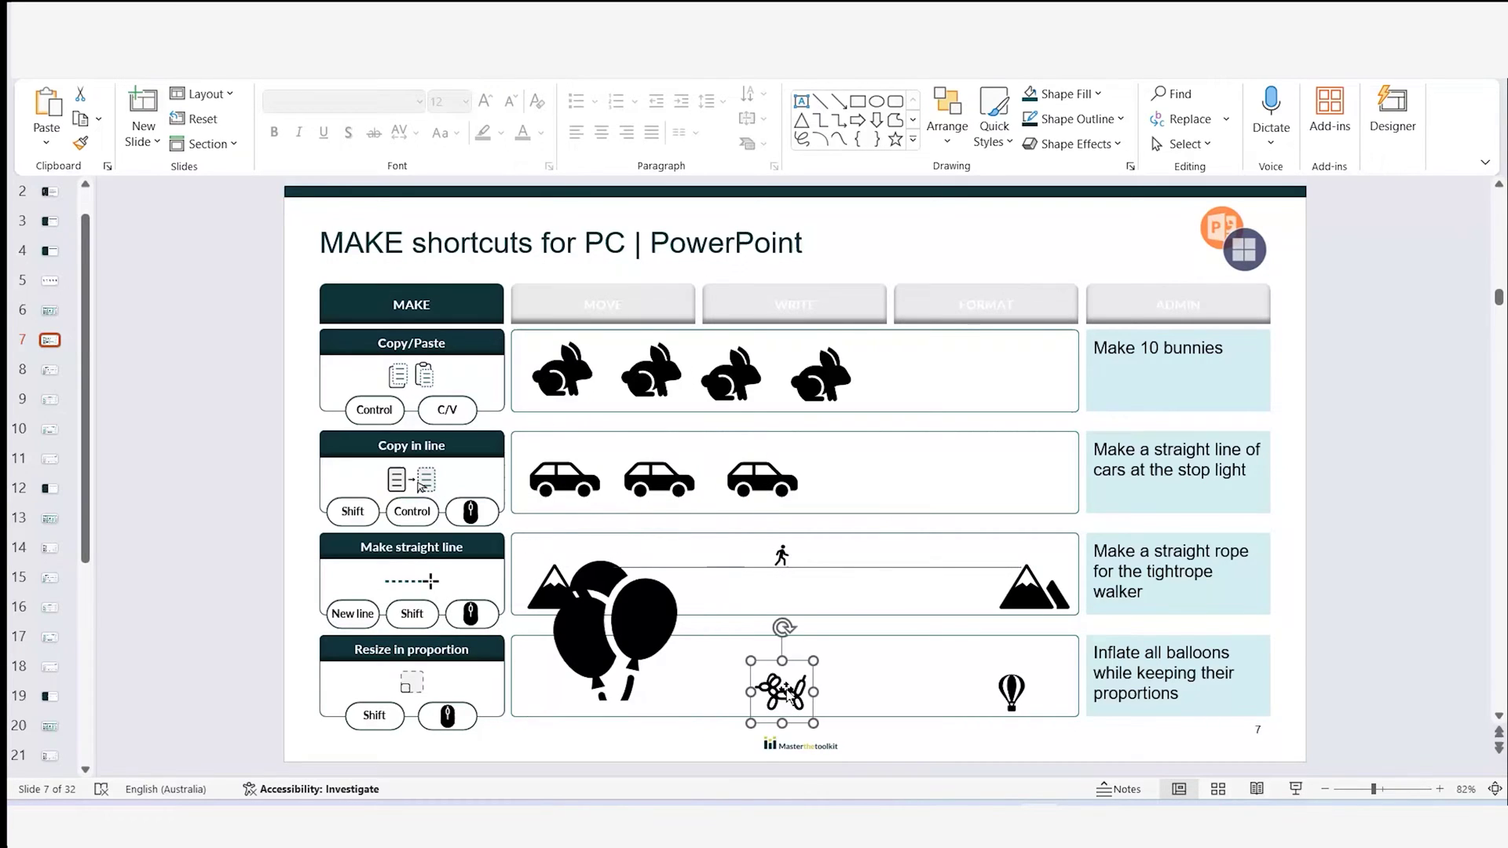
{"action": "left_click_drag", "start_coordinate": [812, 661], "coordinate": [907, 566]}
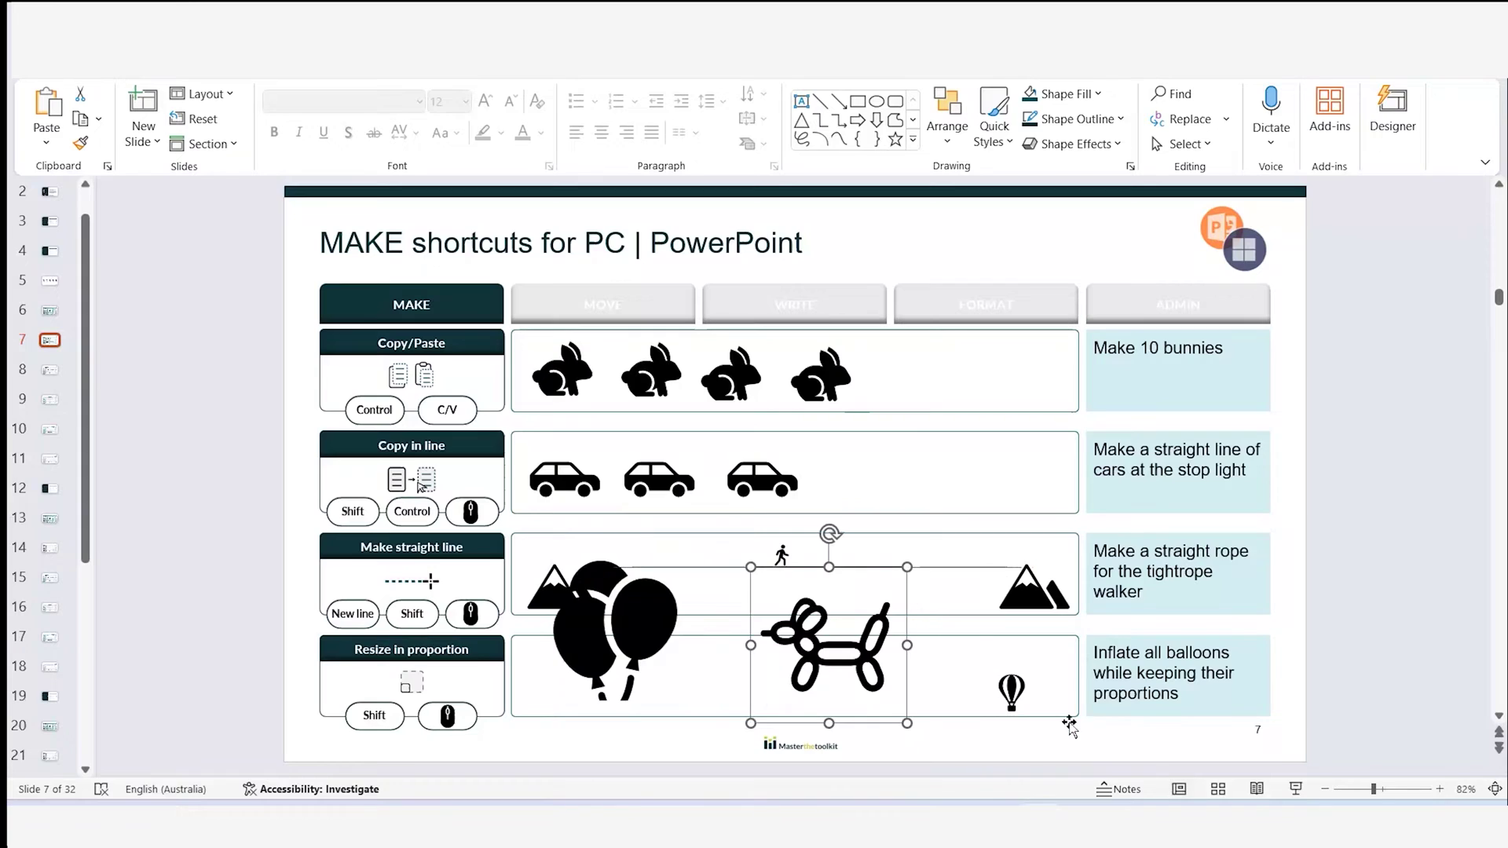
{"action": "left_click", "coordinate": [1002, 696]}
{"action": "left_click_drag", "start_coordinate": [1033, 672], "coordinate": [1144, 561]}
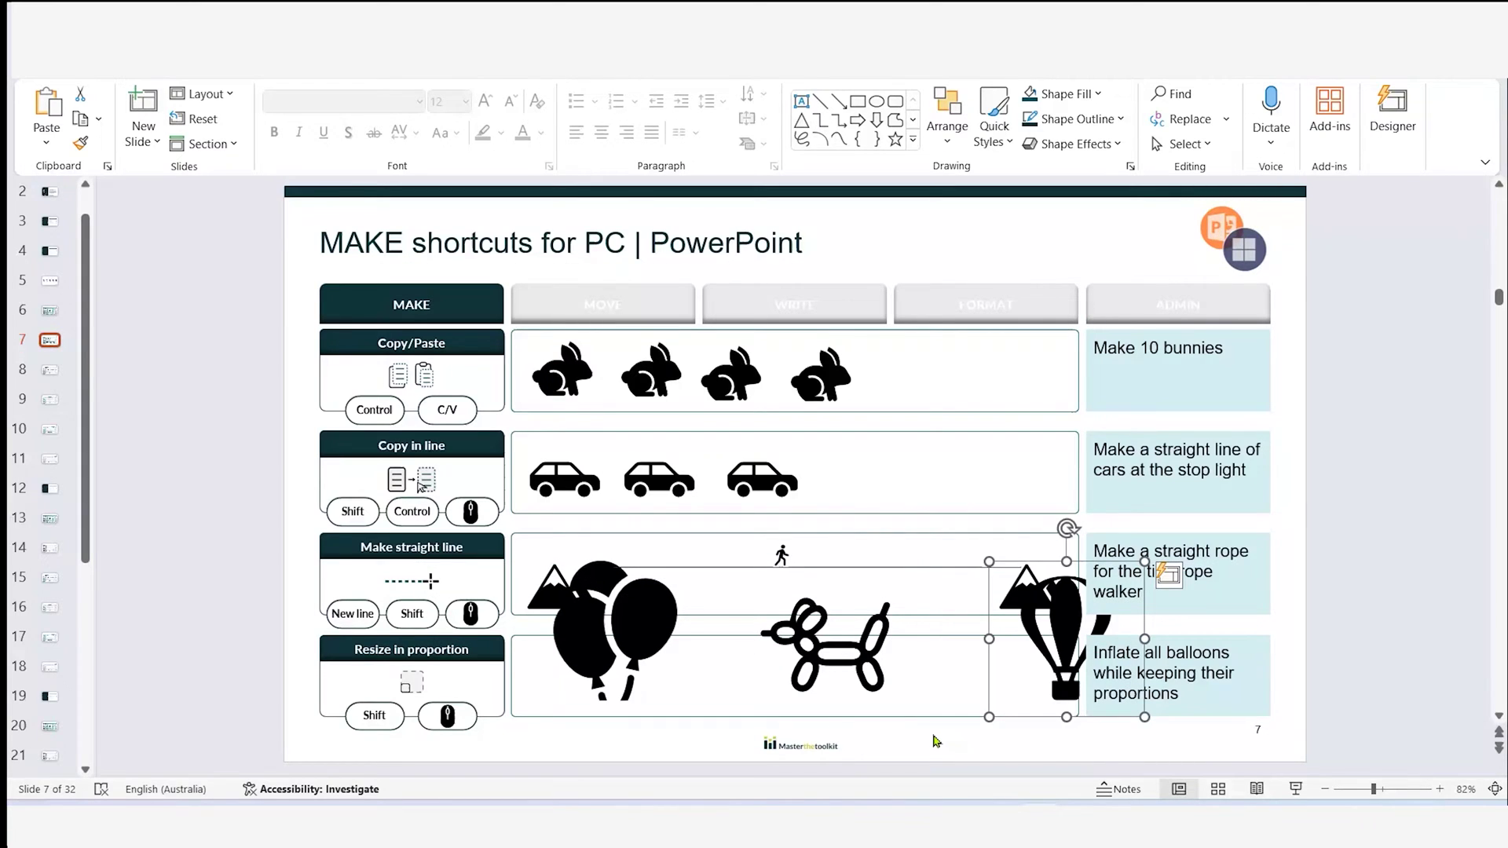
Undo the enlargement of the balloons, the balloon dog and the hot-air balloon
{"action": "key", "text": "ctrl+z"}
{"action": "key", "text": "ctrl+z"}
{"action": "key", "text": "ctrl+z"}
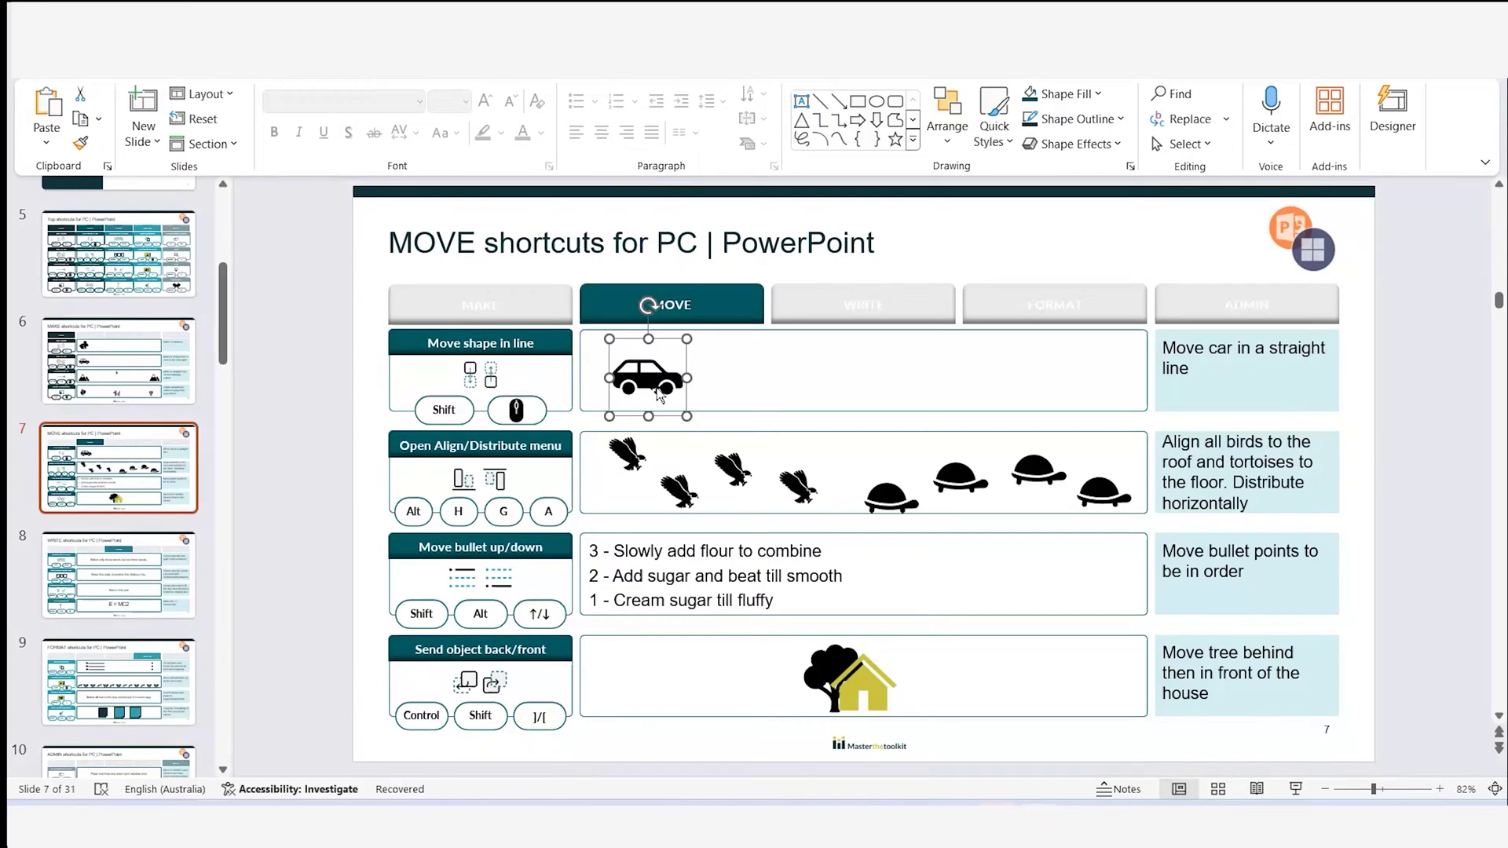
On the MOVE shortcuts slide, move the car to the left end of the Move shape in line row
{"action": "left_click_drag", "start_coordinate": [676, 393], "coordinate": [640, 385]}
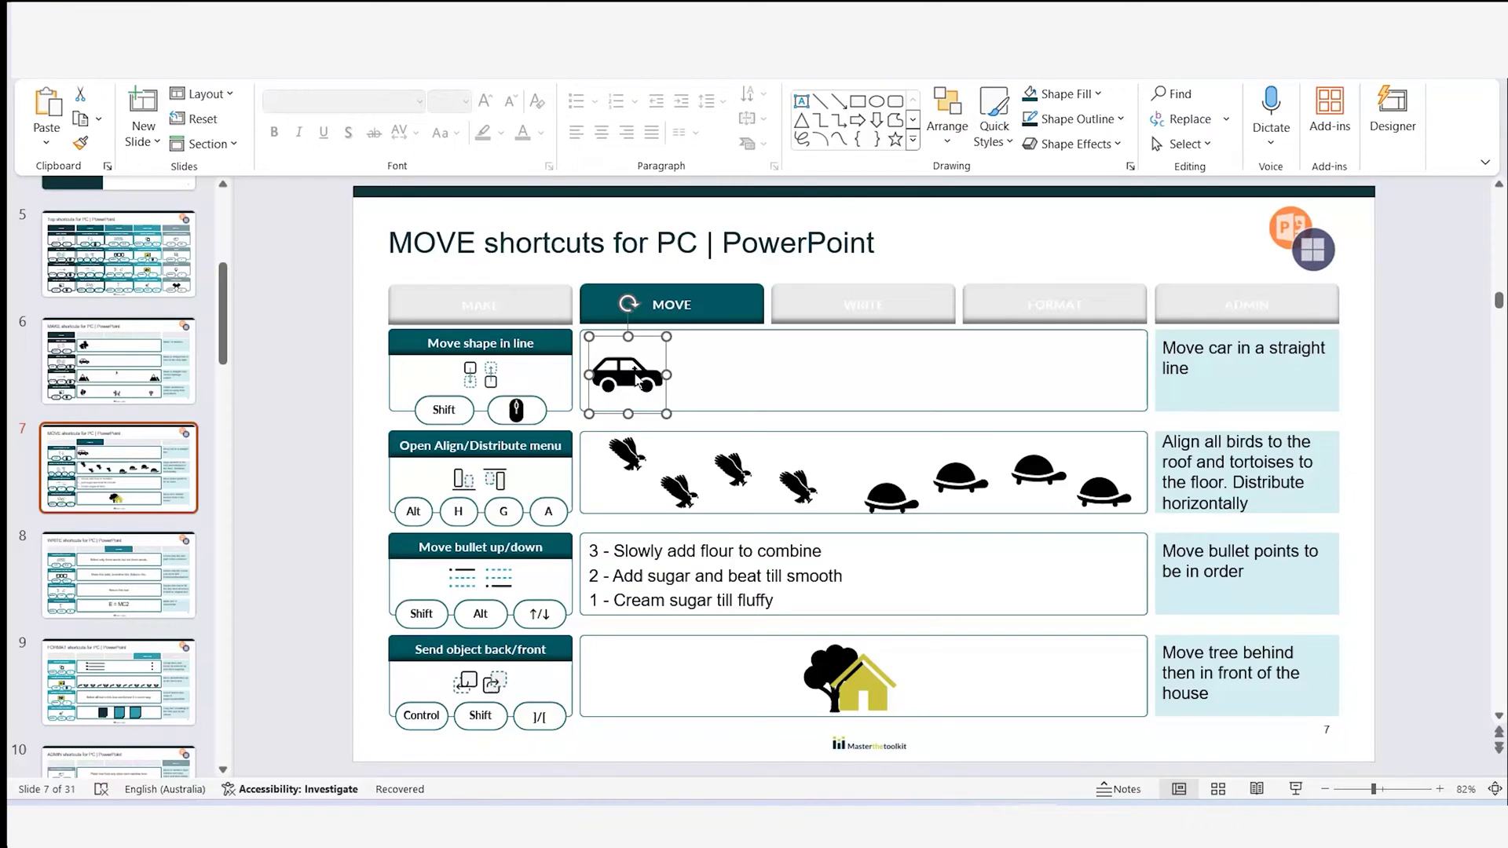
{"action": "mouse_move", "coordinate": [636, 376]}
{"action": "left_mouse_down"}
{"action": "mouse_move", "coordinate": [770, 369]}
{"action": "mouse_move", "coordinate": [768, 314]}
{"action": "mouse_move", "coordinate": [806, 347]}
{"action": "mouse_move", "coordinate": [929, 341]}
{"action": "mouse_move", "coordinate": [1021, 406]}
{"action": "mouse_move", "coordinate": [934, 361]}
{"action": "mouse_move", "coordinate": [1023, 416]}
{"action": "mouse_move", "coordinate": [1060, 362]}
{"action": "mouse_move", "coordinate": [754, 365]}
{"action": "mouse_move", "coordinate": [1049, 389]}
{"action": "mouse_move", "coordinate": [875, 396]}
{"action": "mouse_move", "coordinate": [1093, 395]}
{"action": "mouse_move", "coordinate": [652, 416]}
{"action": "mouse_move", "coordinate": [664, 418]}
{"action": "mouse_move", "coordinate": [629, 345]}
{"action": "mouse_move", "coordinate": [632, 412]}
{"action": "mouse_move", "coordinate": [632, 326]}
{"action": "mouse_move", "coordinate": [635, 470]}
{"action": "mouse_move", "coordinate": [613, 367]}
{"action": "mouse_move", "coordinate": [628, 452]}
{"action": "mouse_move", "coordinate": [632, 344]}
{"action": "mouse_move", "coordinate": [632, 374]}
{"action": "mouse_move", "coordinate": [1036, 378]}
{"action": "mouse_move", "coordinate": [731, 385]}
{"action": "mouse_move", "coordinate": [1036, 385]}
{"action": "mouse_move", "coordinate": [1067, 369]}
{"action": "mouse_move", "coordinate": [636, 376]}
{"action": "left_mouse_up"}
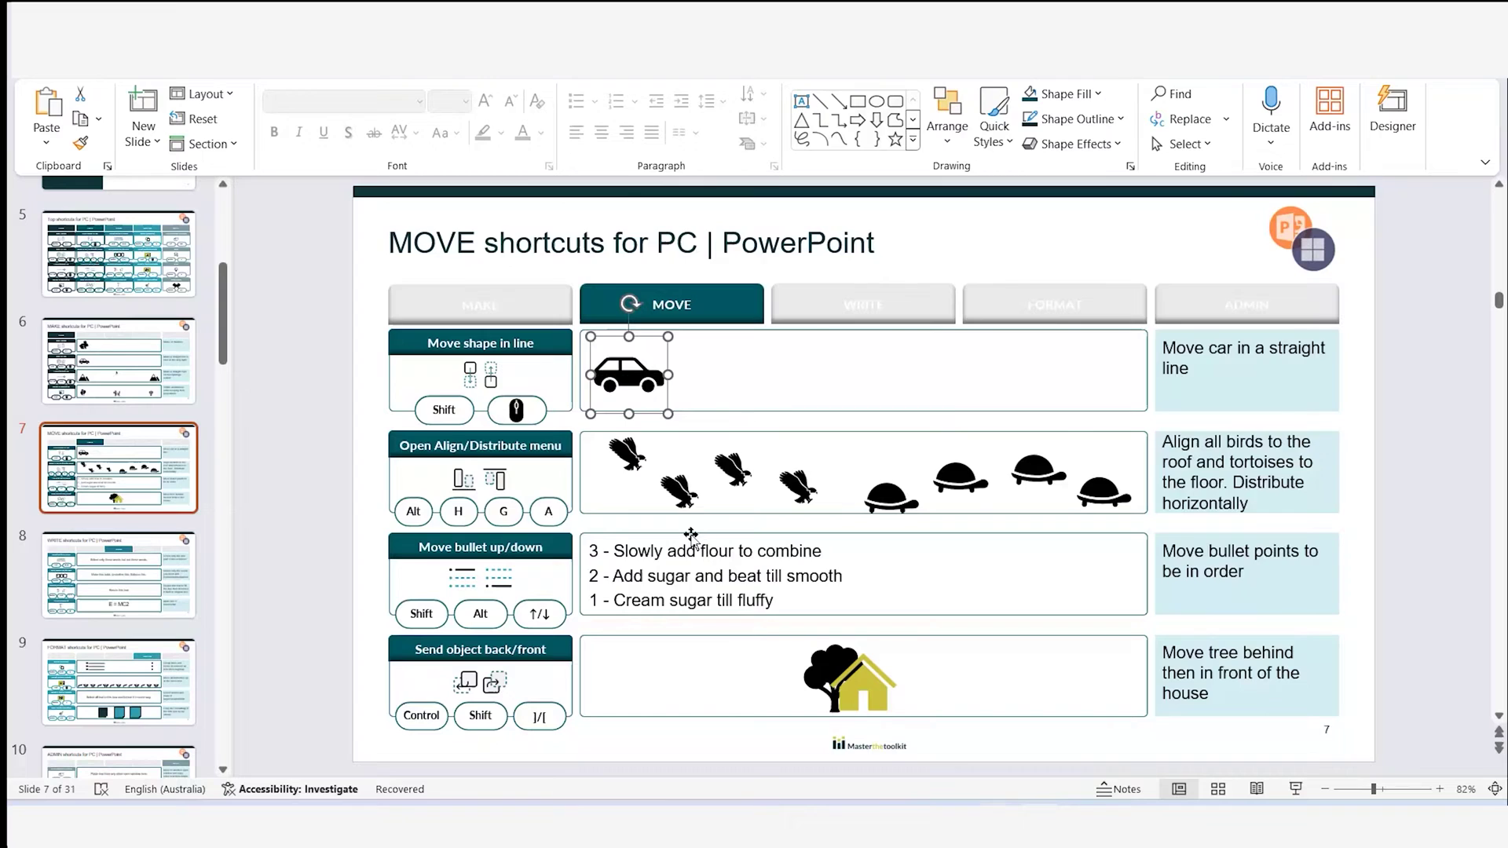
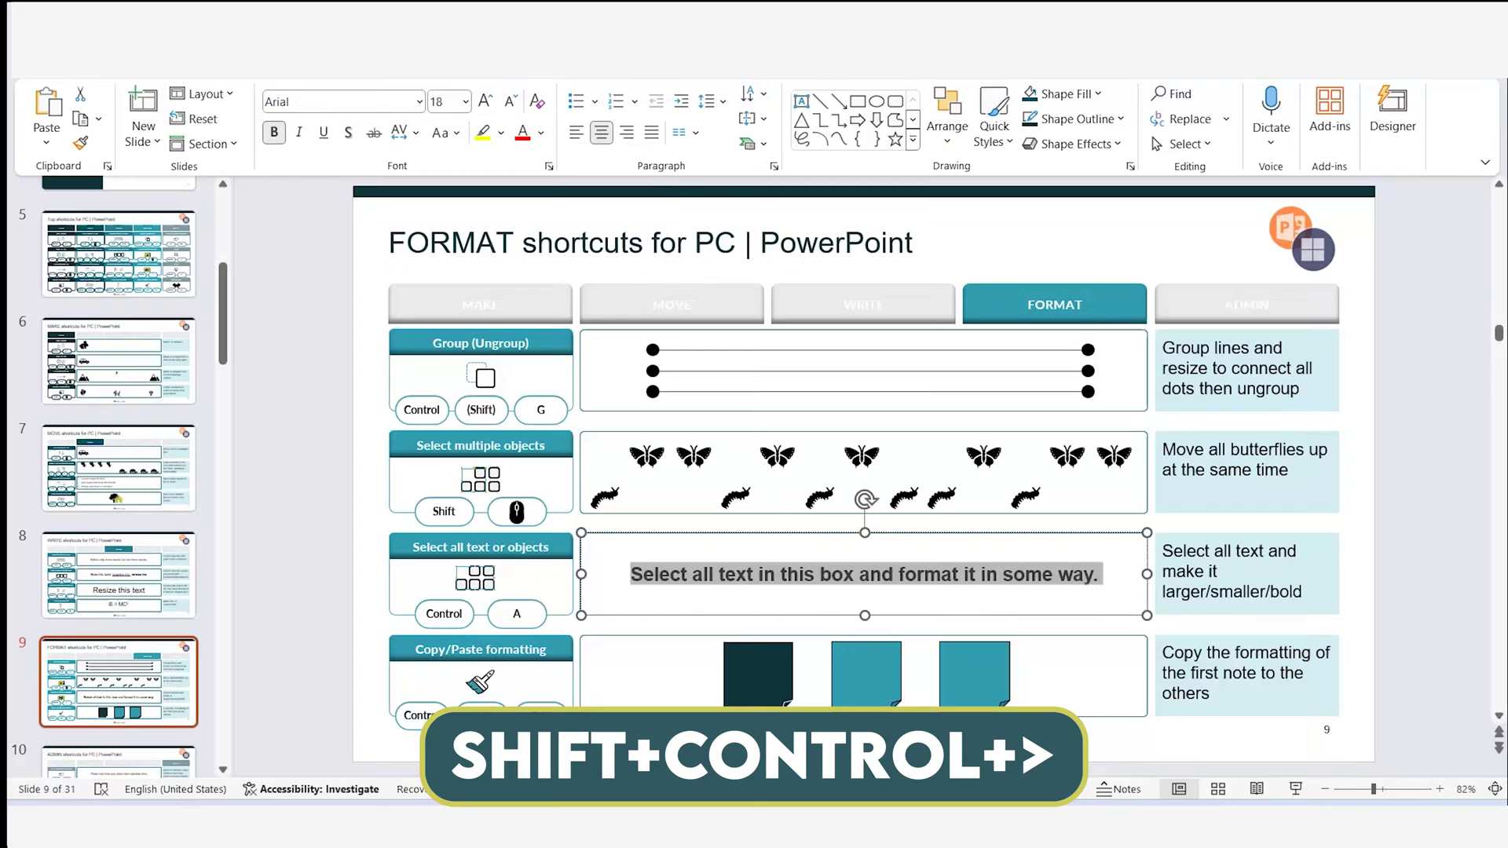
Shrink the selected sentence in the Select all text or objects row several sizes, enlarge it back to 18 pt and deselect it
{"action": "key", "text": "ctrl+shift+comma"}
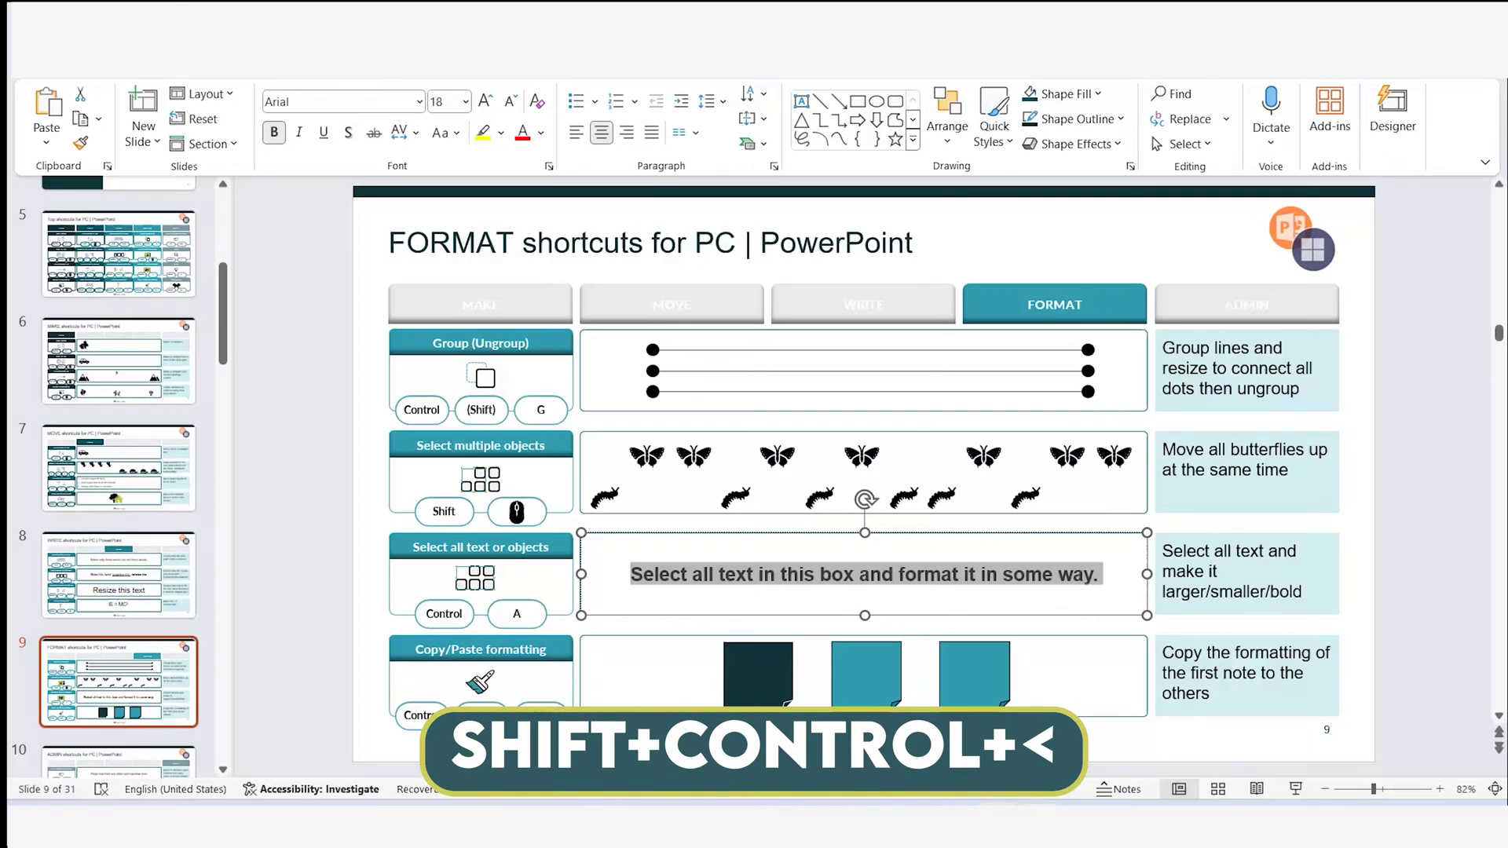
{"action": "key", "text": "ctrl+shift+comma"}
{"action": "key", "text": "ctrl+shift+comma"}
{"action": "key", "text": "ctrl+shift+comma"}
{"action": "key", "text": "ctrl+shift+period"}
{"action": "key", "text": "ctrl+shift+period"}
{"action": "key", "text": "ctrl+shift+period"}
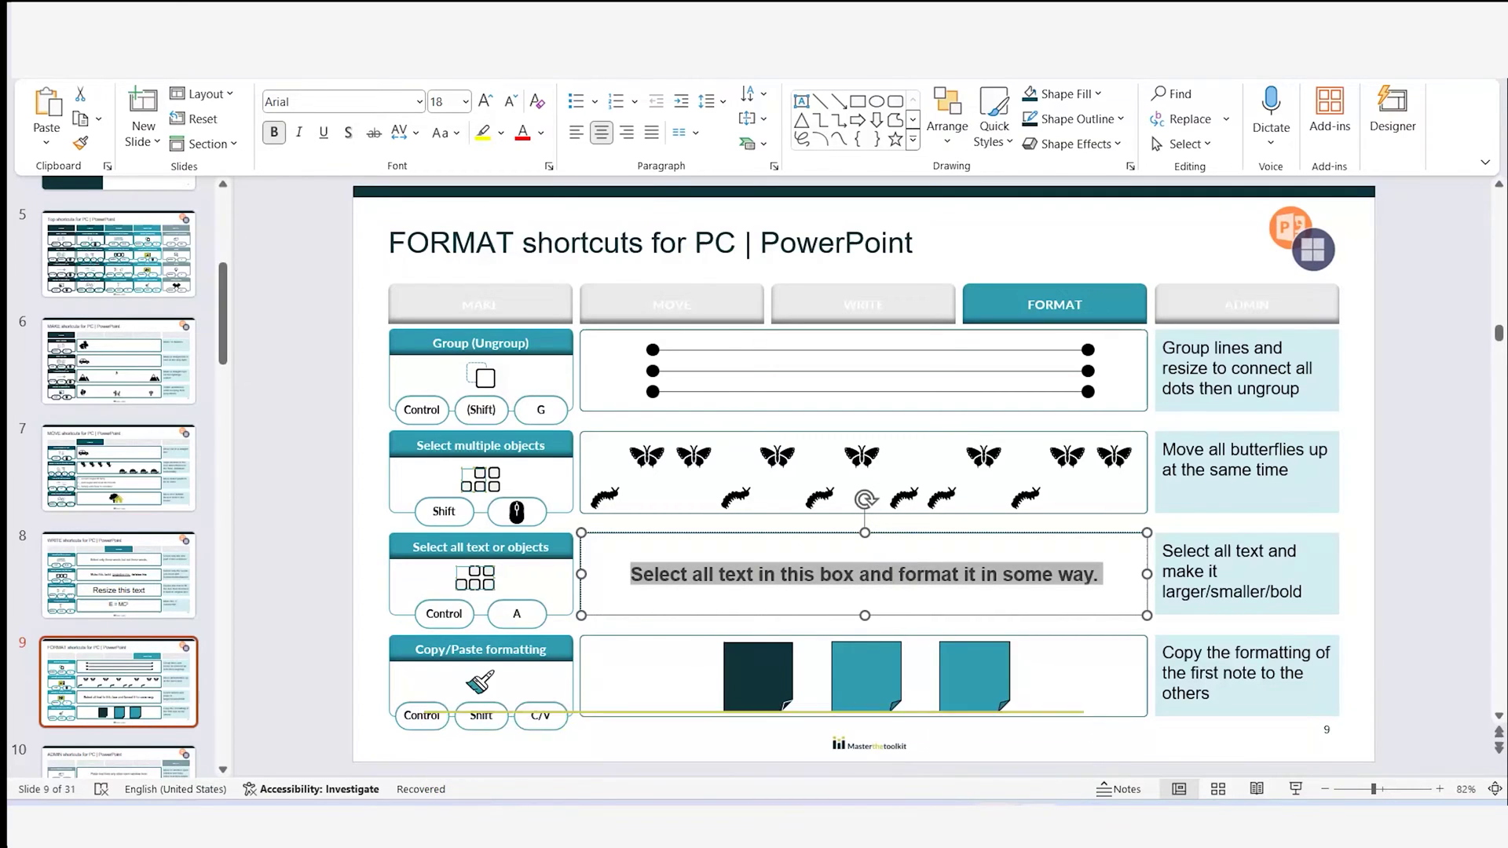
{"action": "left_click", "coordinate": [586, 737]}
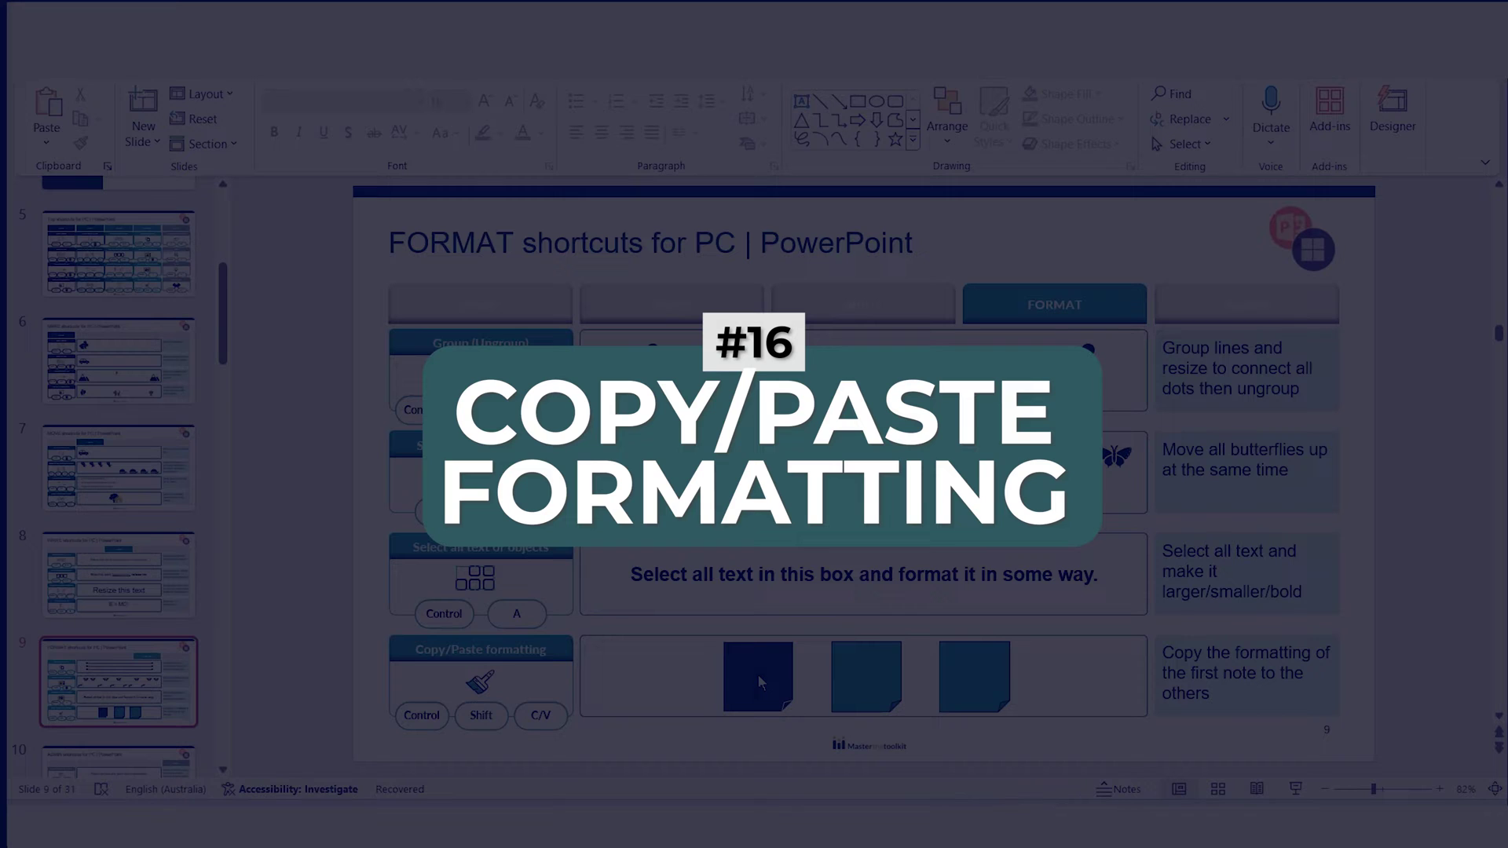
Copy the formatting of the dark first note in the Copy/Paste formatting row and apply it to the other two notes
{"action": "left_click", "coordinate": [759, 682]}
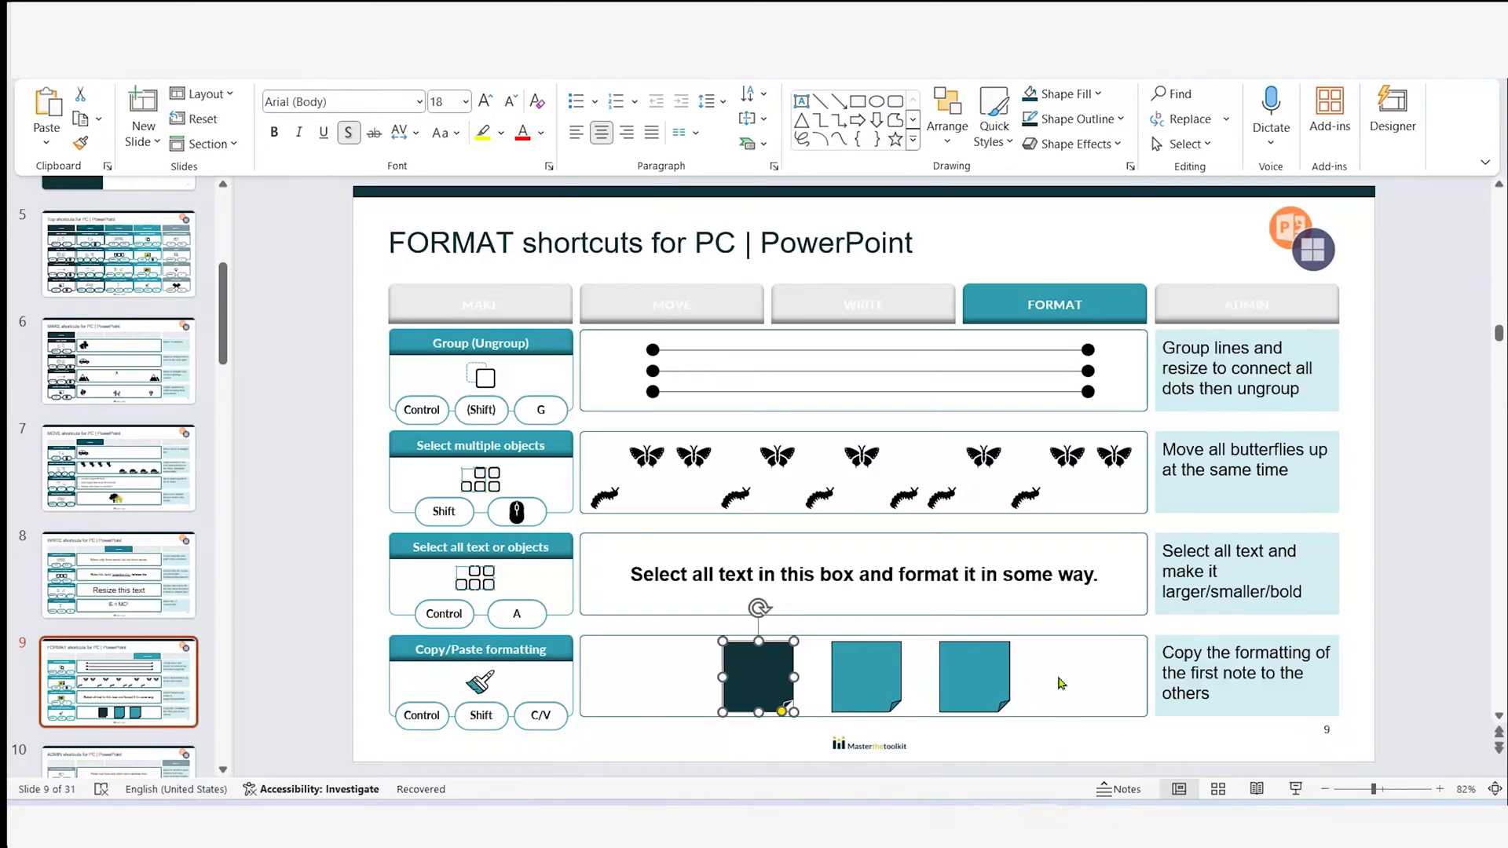
{"action": "key", "text": "ctrl+shift+c"}
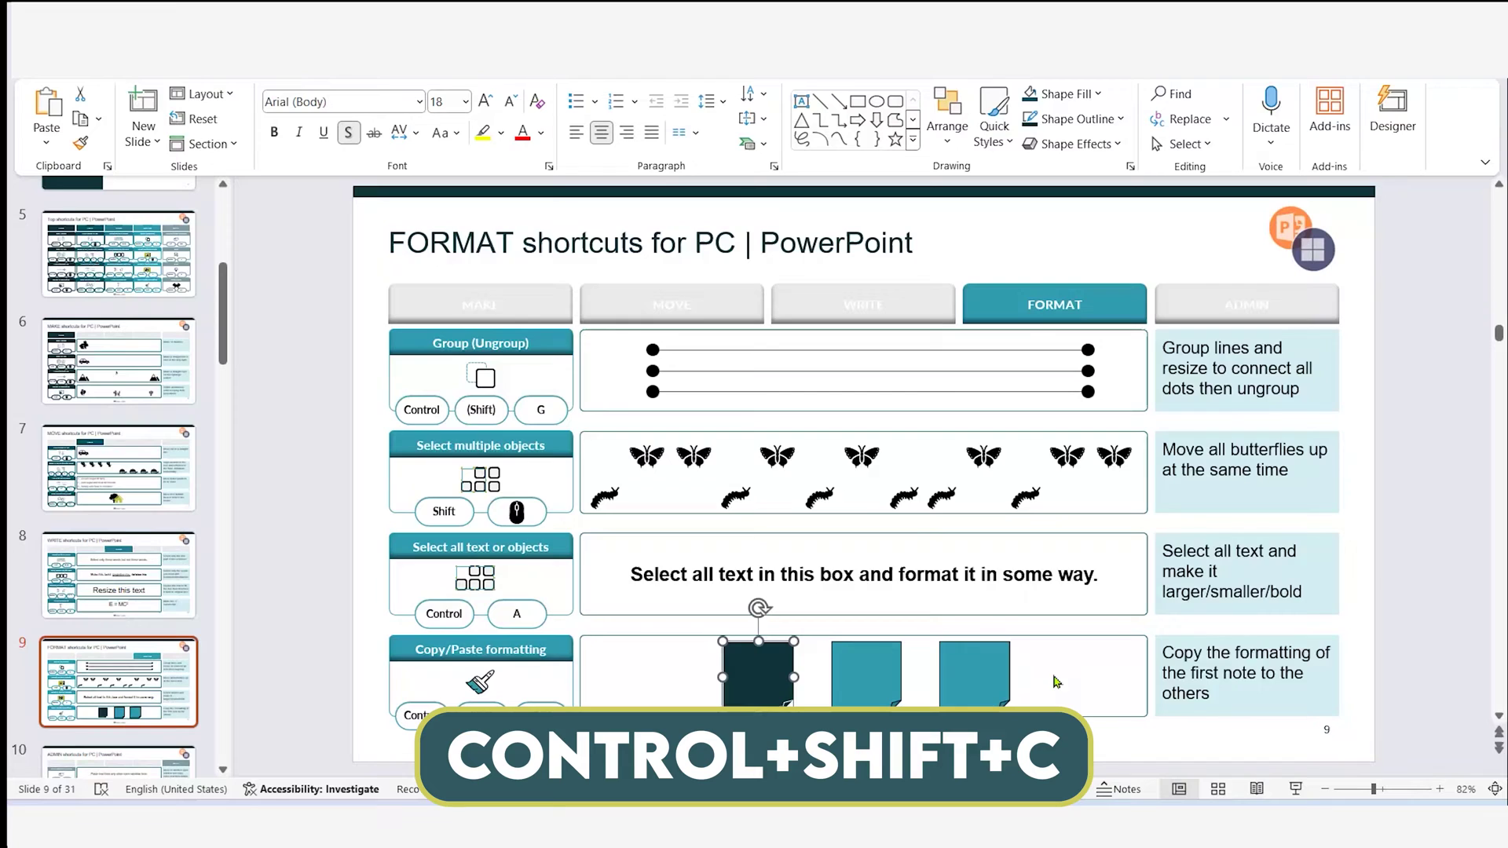
{"action": "left_click", "coordinate": [888, 682]}
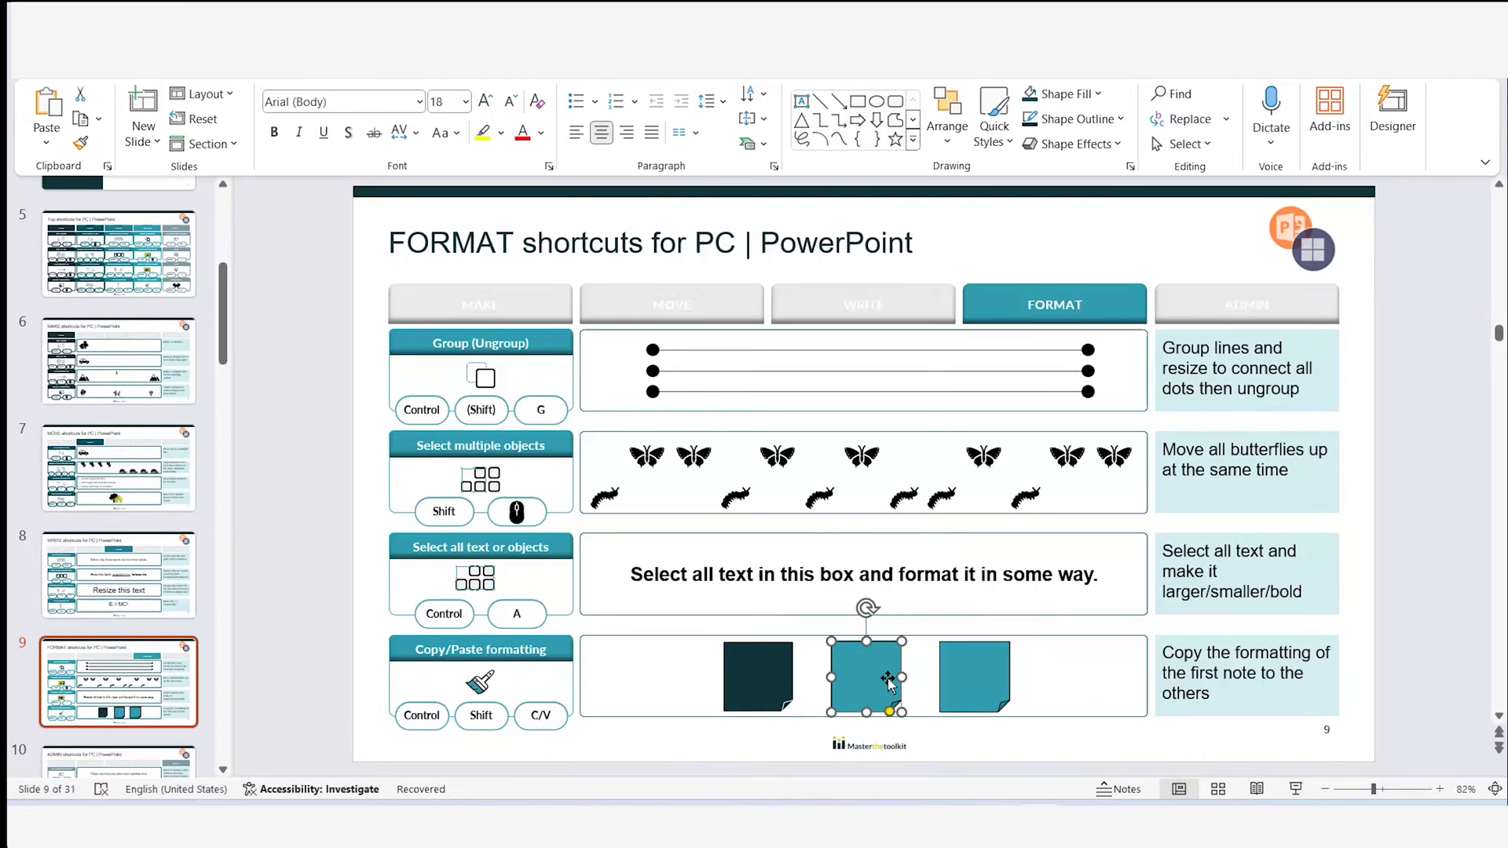
{"action": "left_click", "coordinate": [991, 673], "text": "shift"}
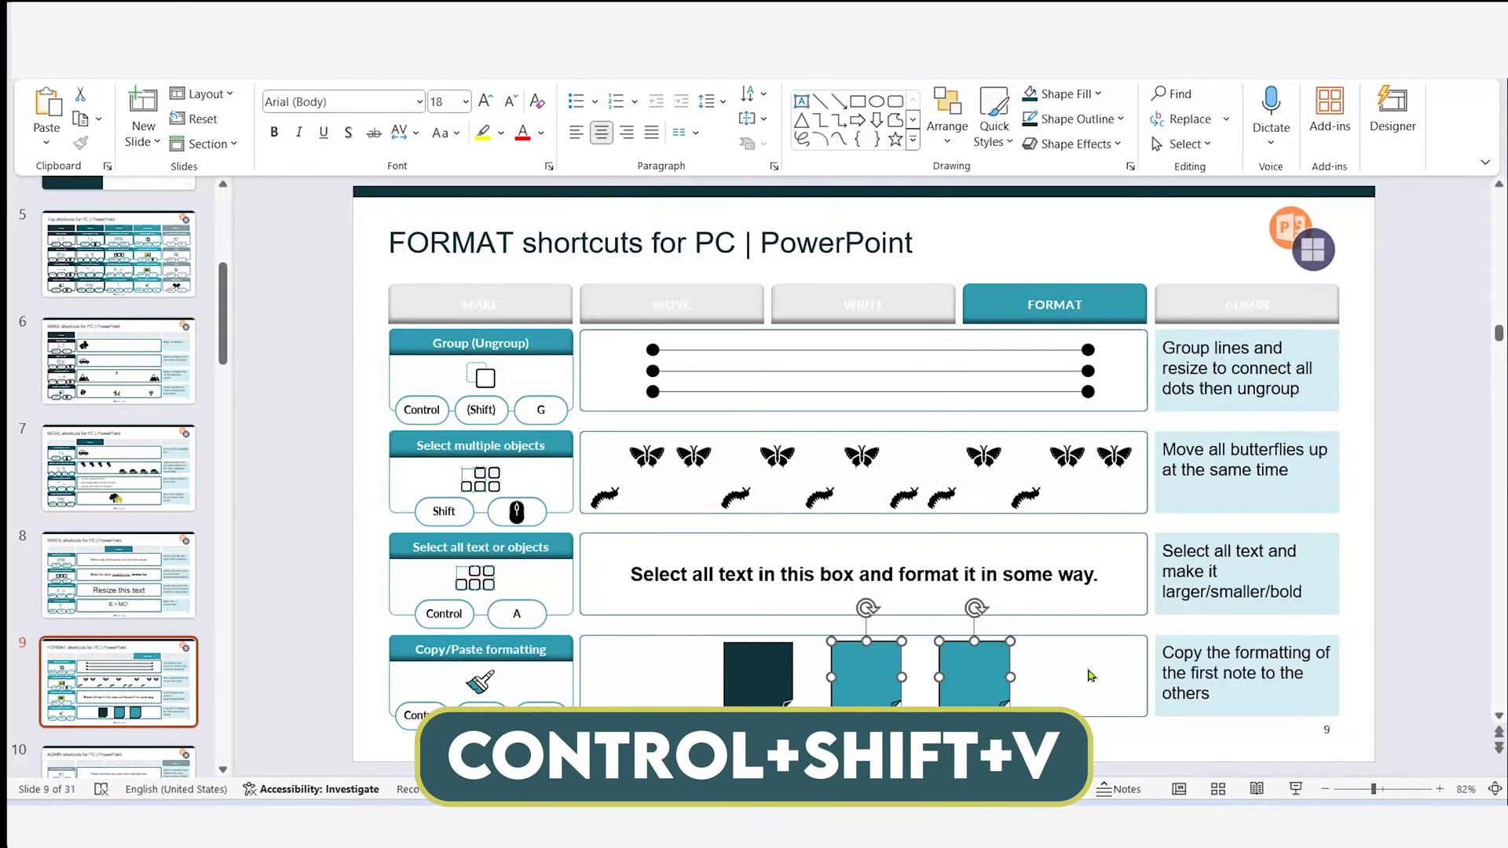
{"action": "key", "text": "ctrl+shift+v"}
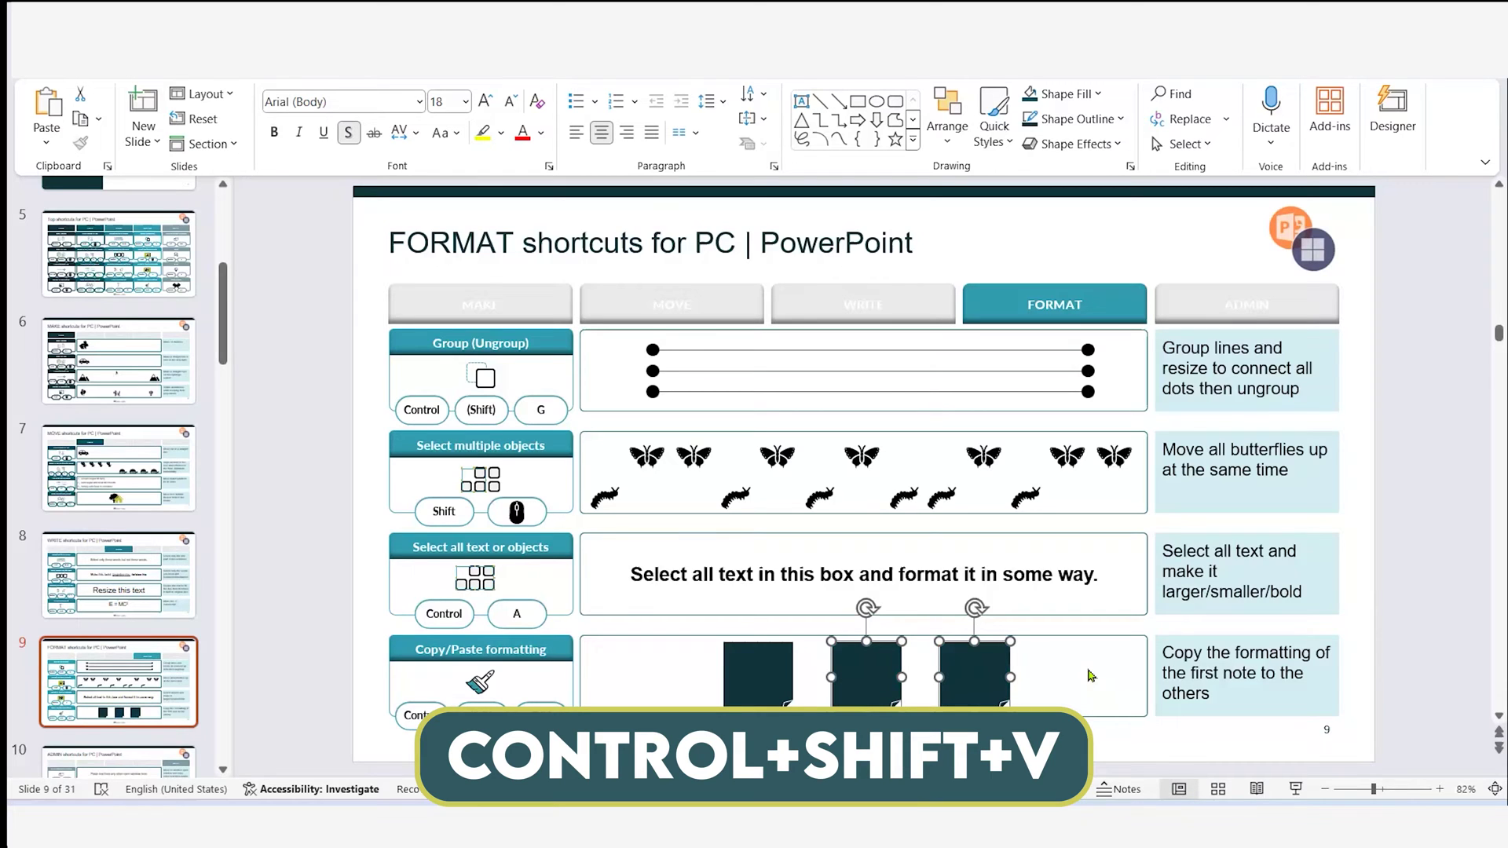
{"action": "left_click", "coordinate": [1090, 673]}
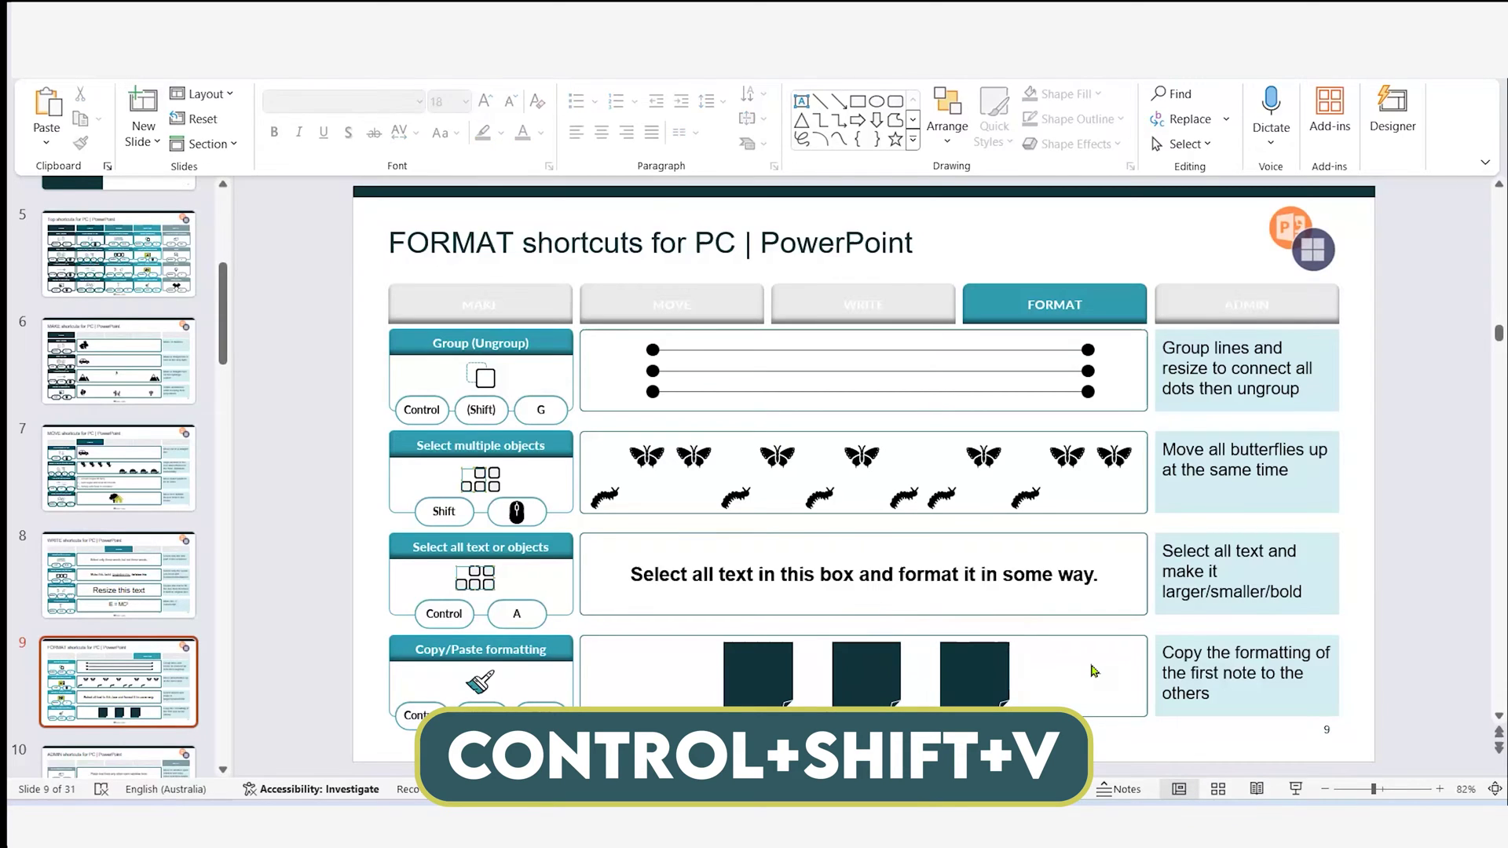
On the ADMIN shortcuts slide, replace the Move between windows placeholder with "Please like and subscribe" copied from cell E9 in Excel
{"action": "scroll", "coordinate": [869, 586], "scroll_direction": "down", "scroll_amount": 1}
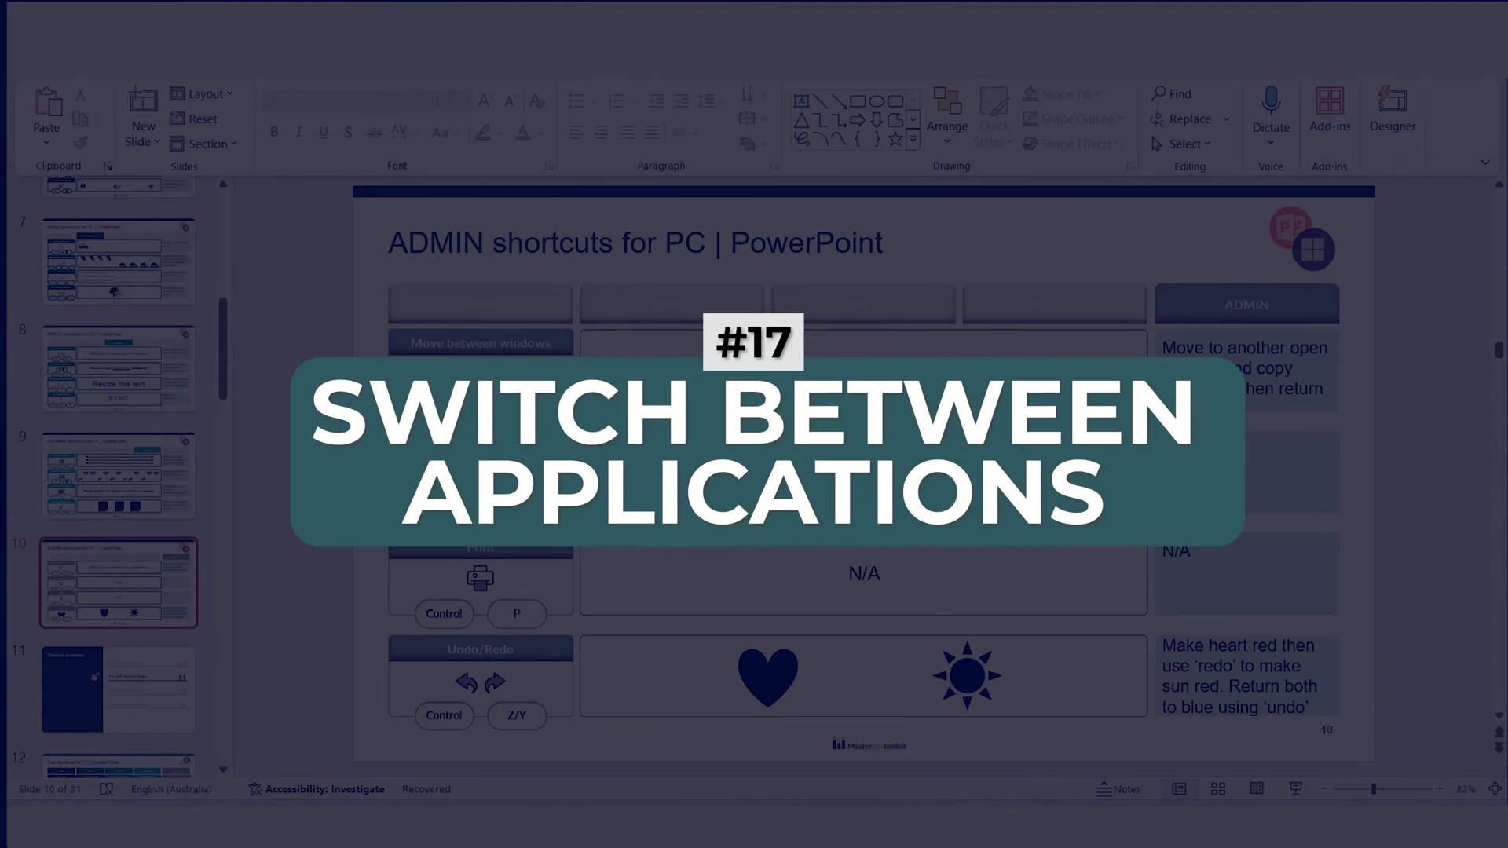
{"action": "left_click", "coordinate": [864, 346]}
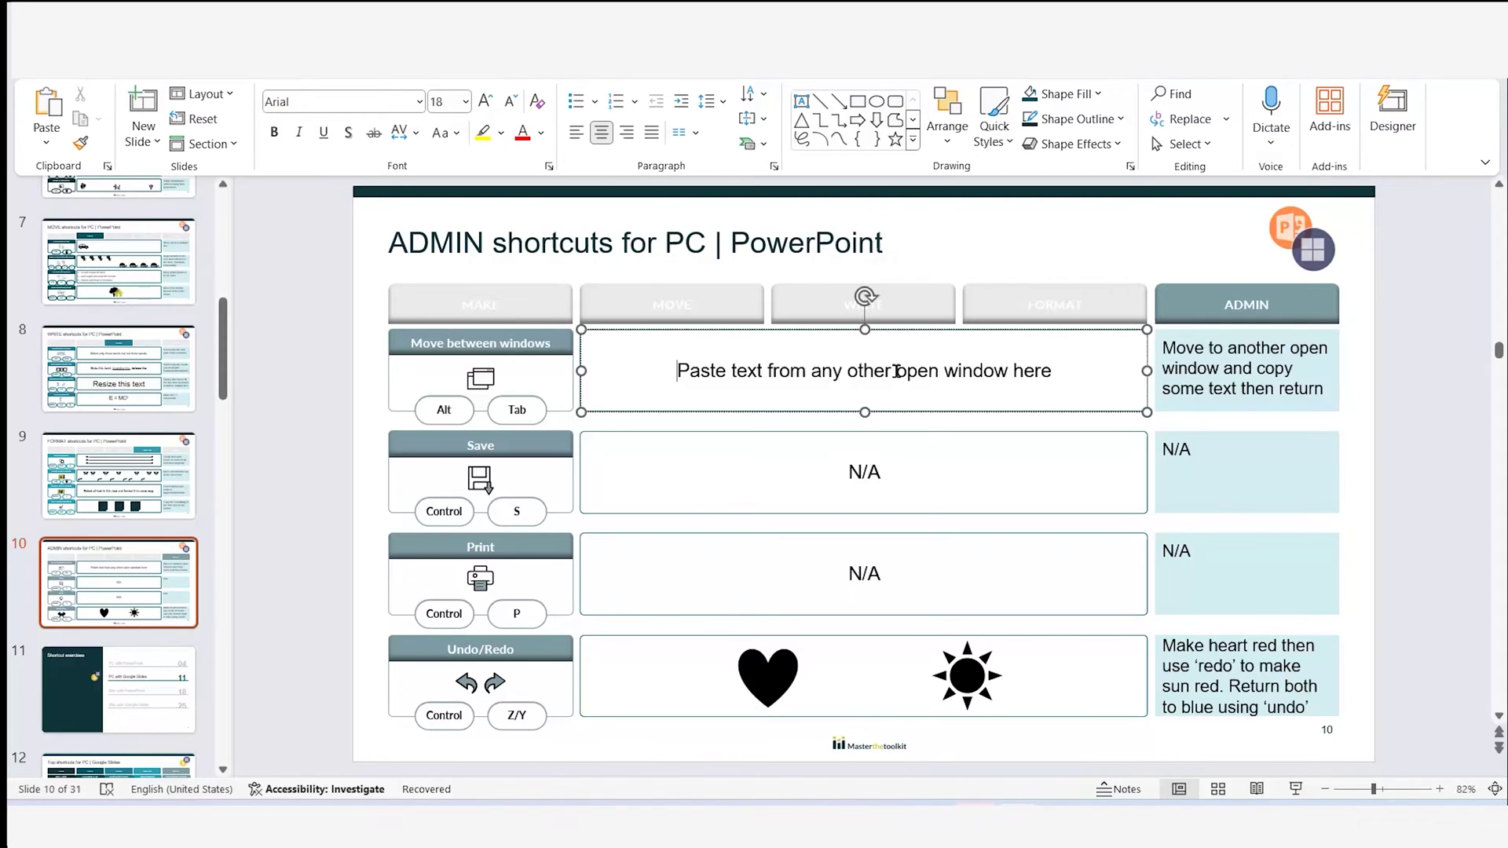
{"action": "key", "text": "alt+Tab"}
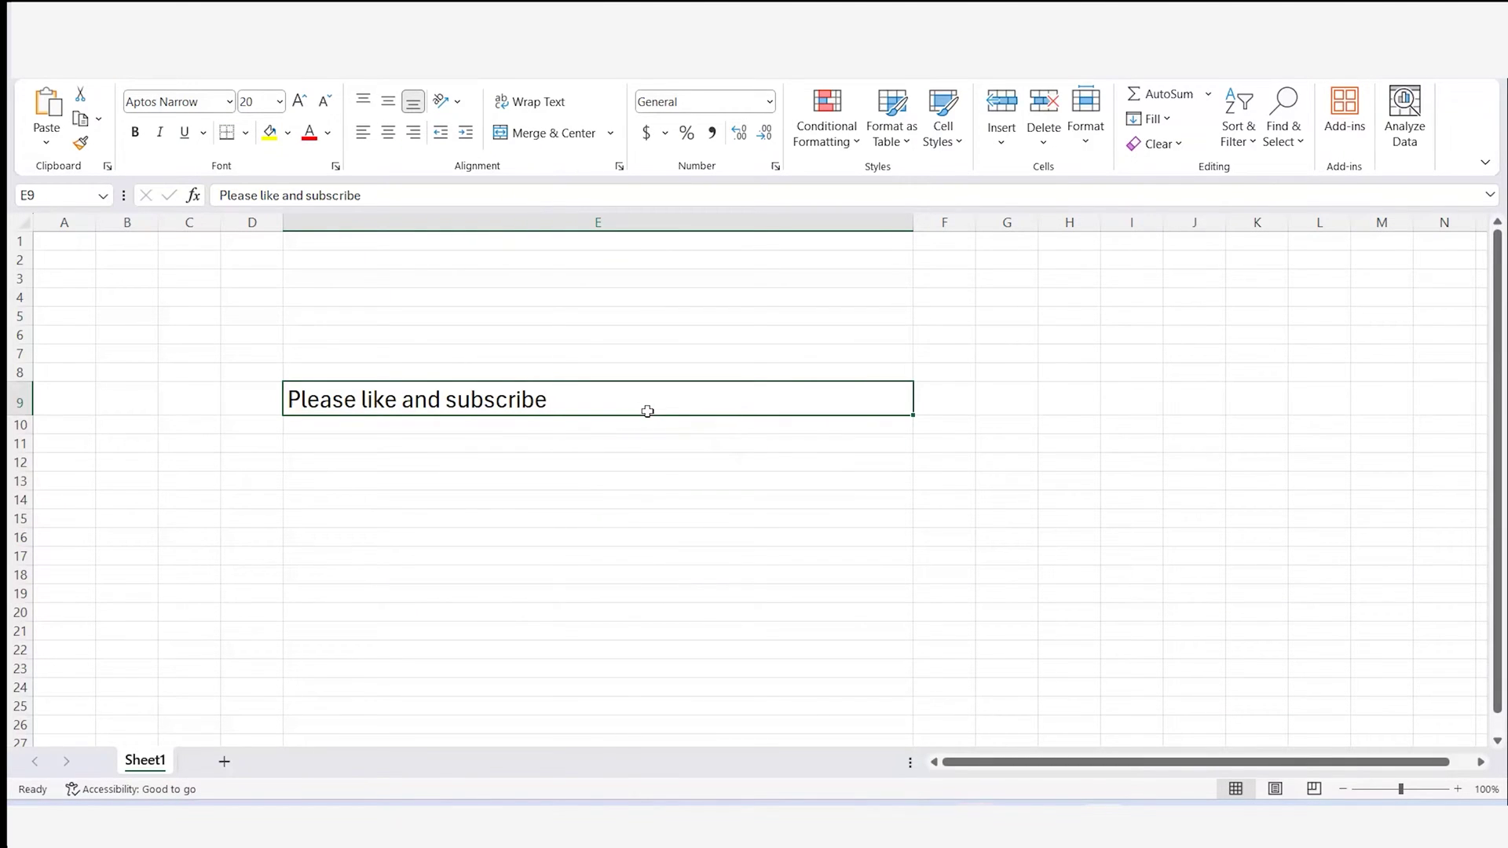
{"action": "key", "text": "ctrl+c"}
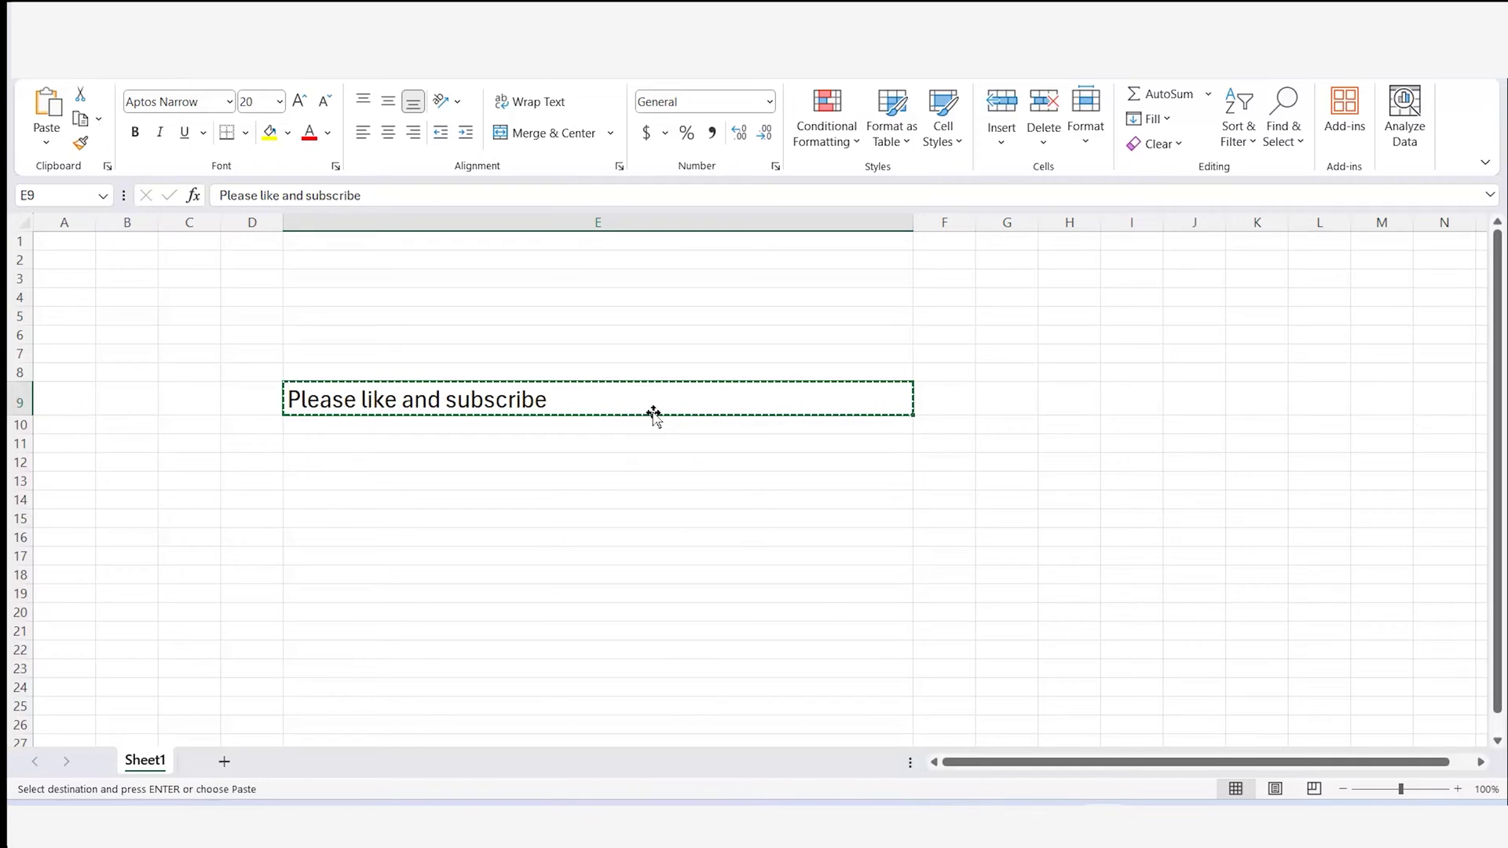
{"action": "key", "text": "alt+Tab"}
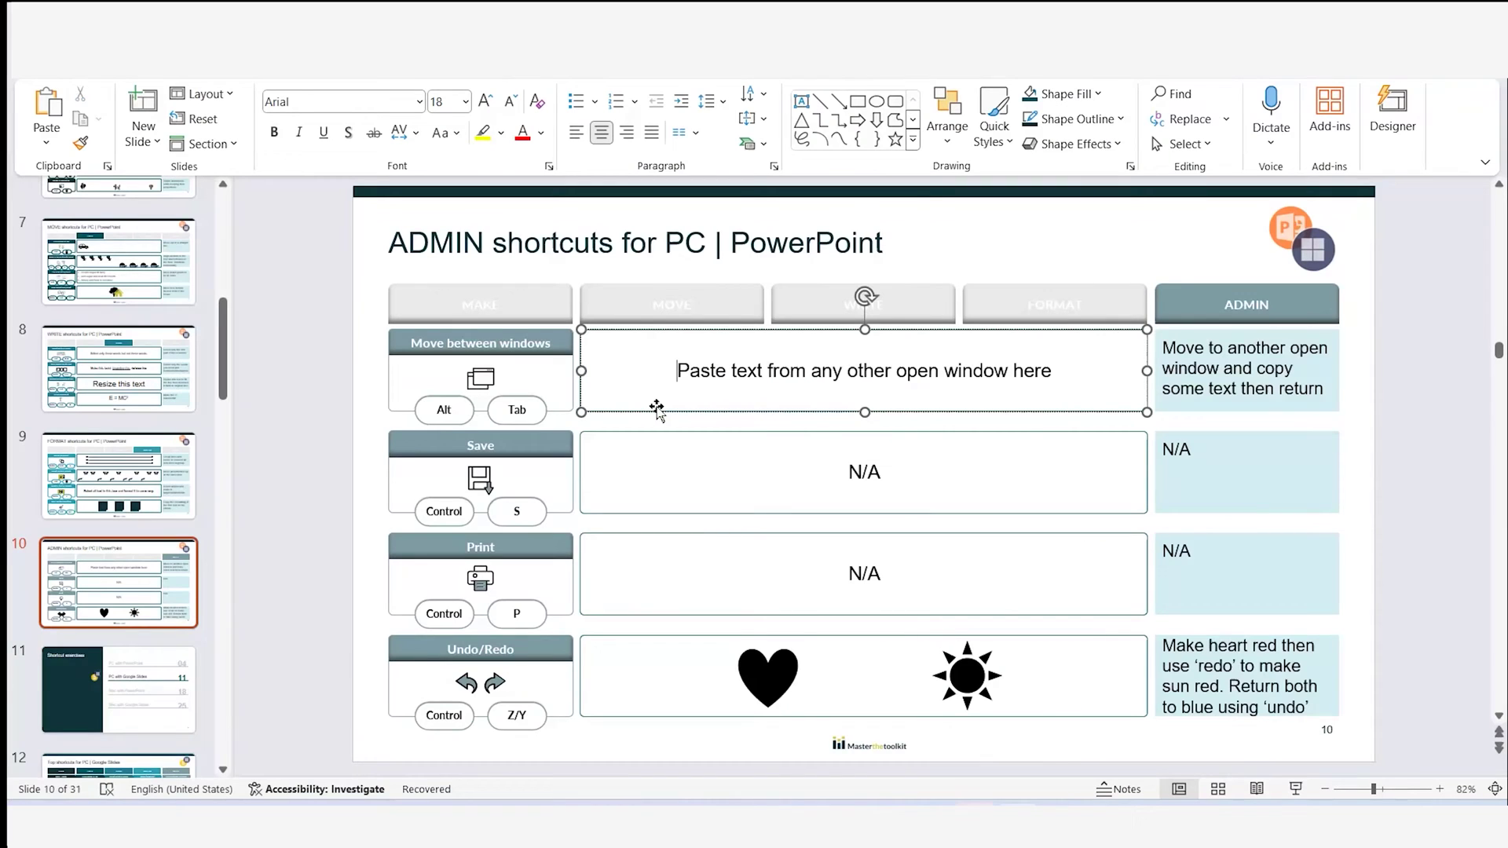
{"action": "left_click_drag", "start_coordinate": [683, 377], "coordinate": [1031, 372]}
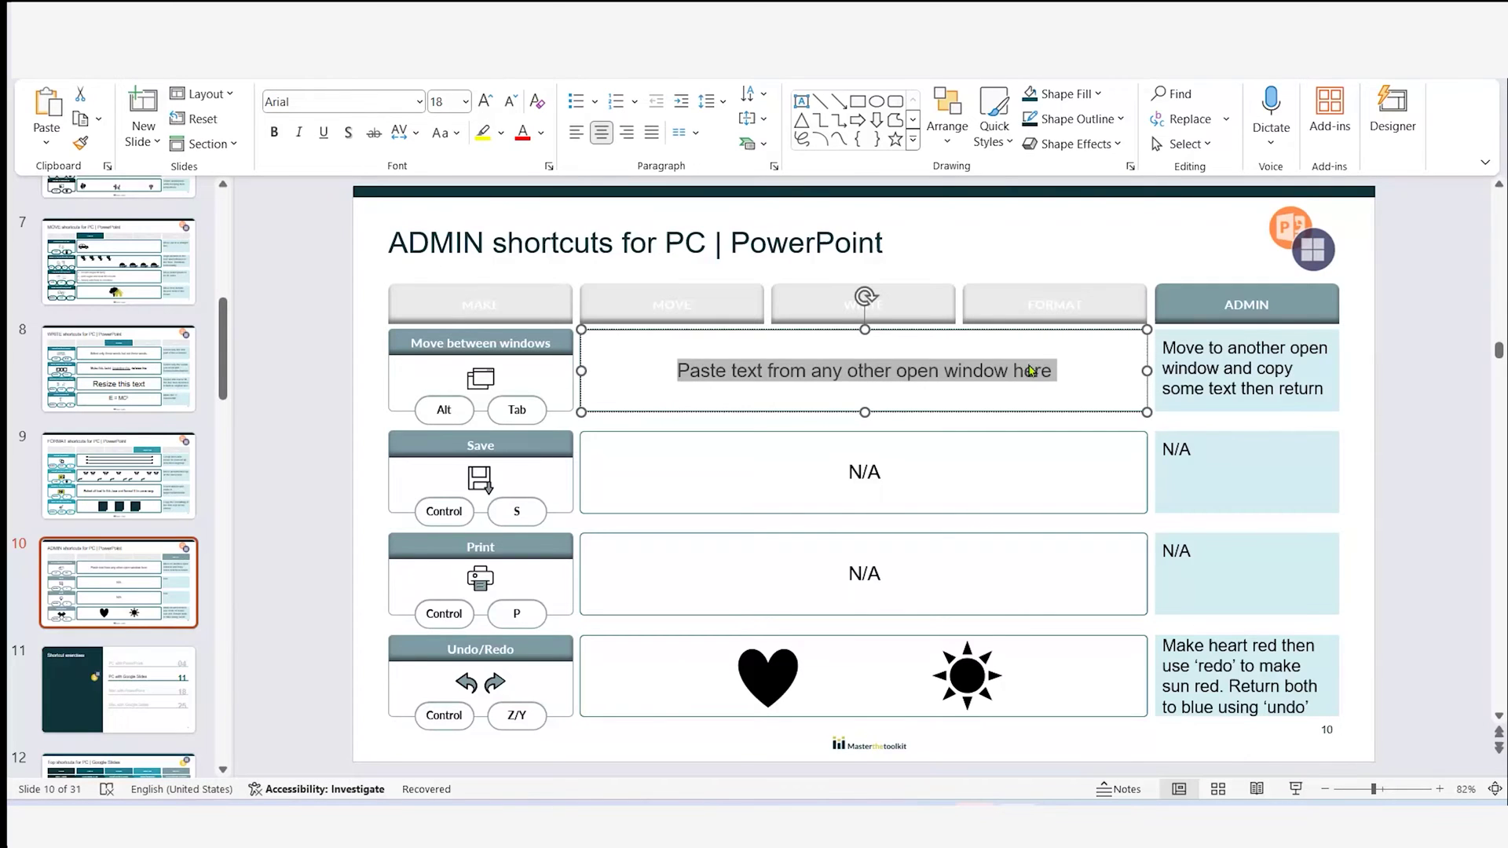
{"action": "key", "text": "ctrl+v"}
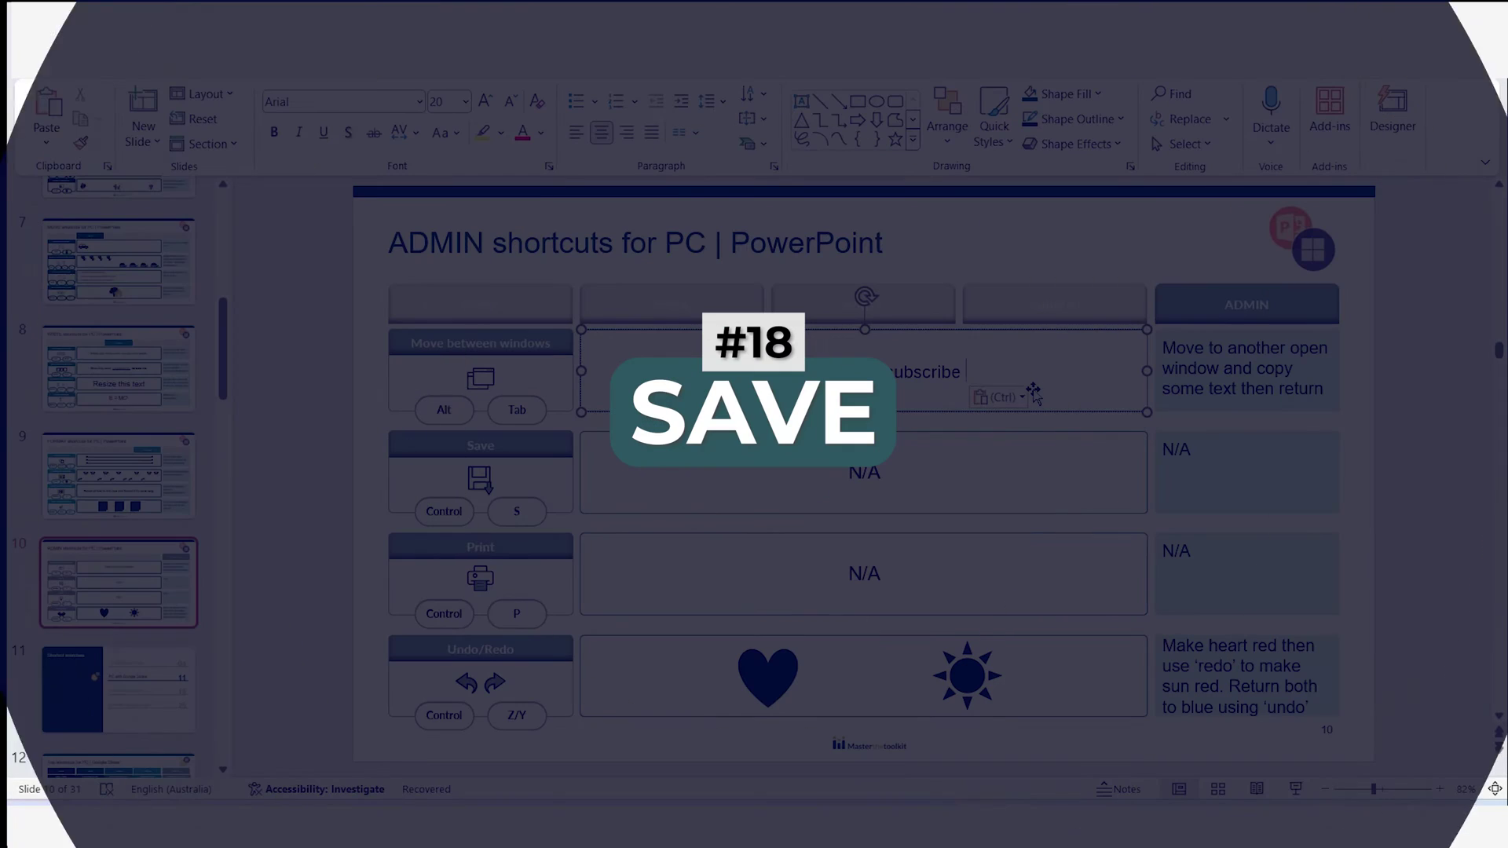
Save the presentation from the Save row's box and select the N/A box in the Print row
{"action": "left_click", "coordinate": [994, 481]}
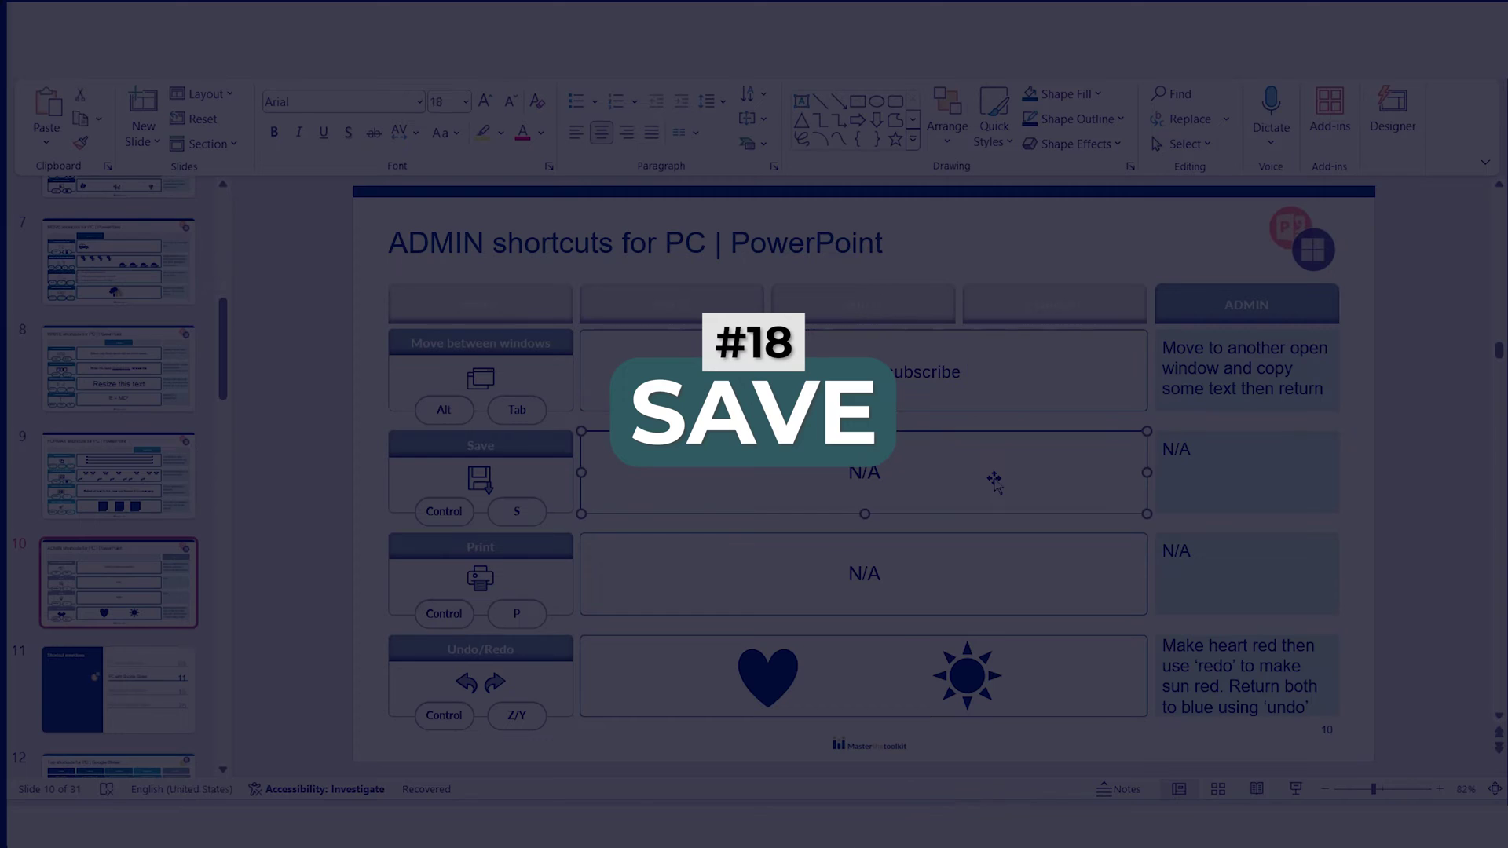
{"action": "key", "text": "ctrl+s"}
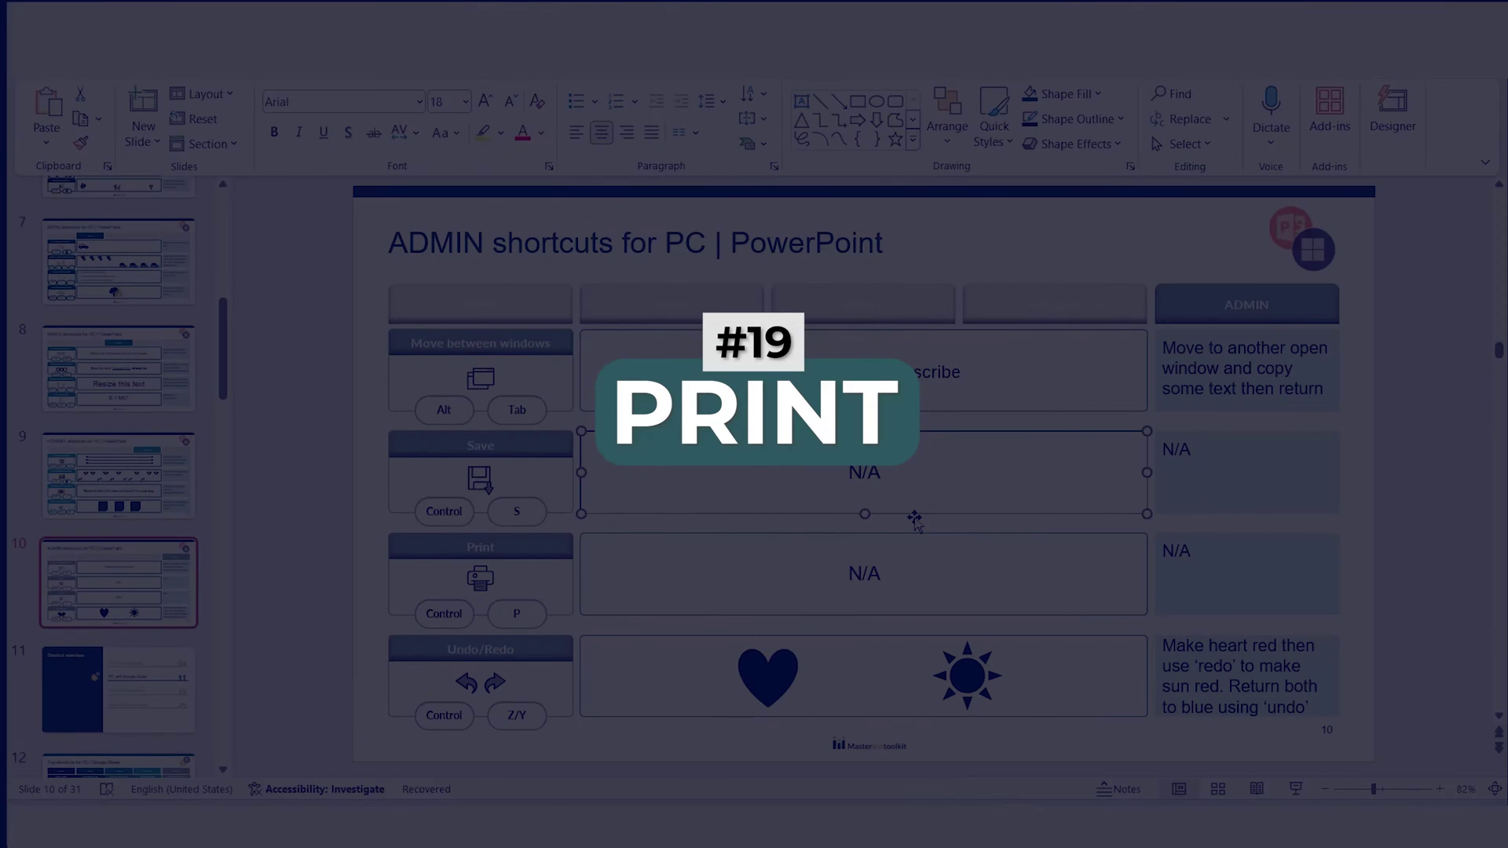
{"action": "left_click", "coordinate": [935, 576]}
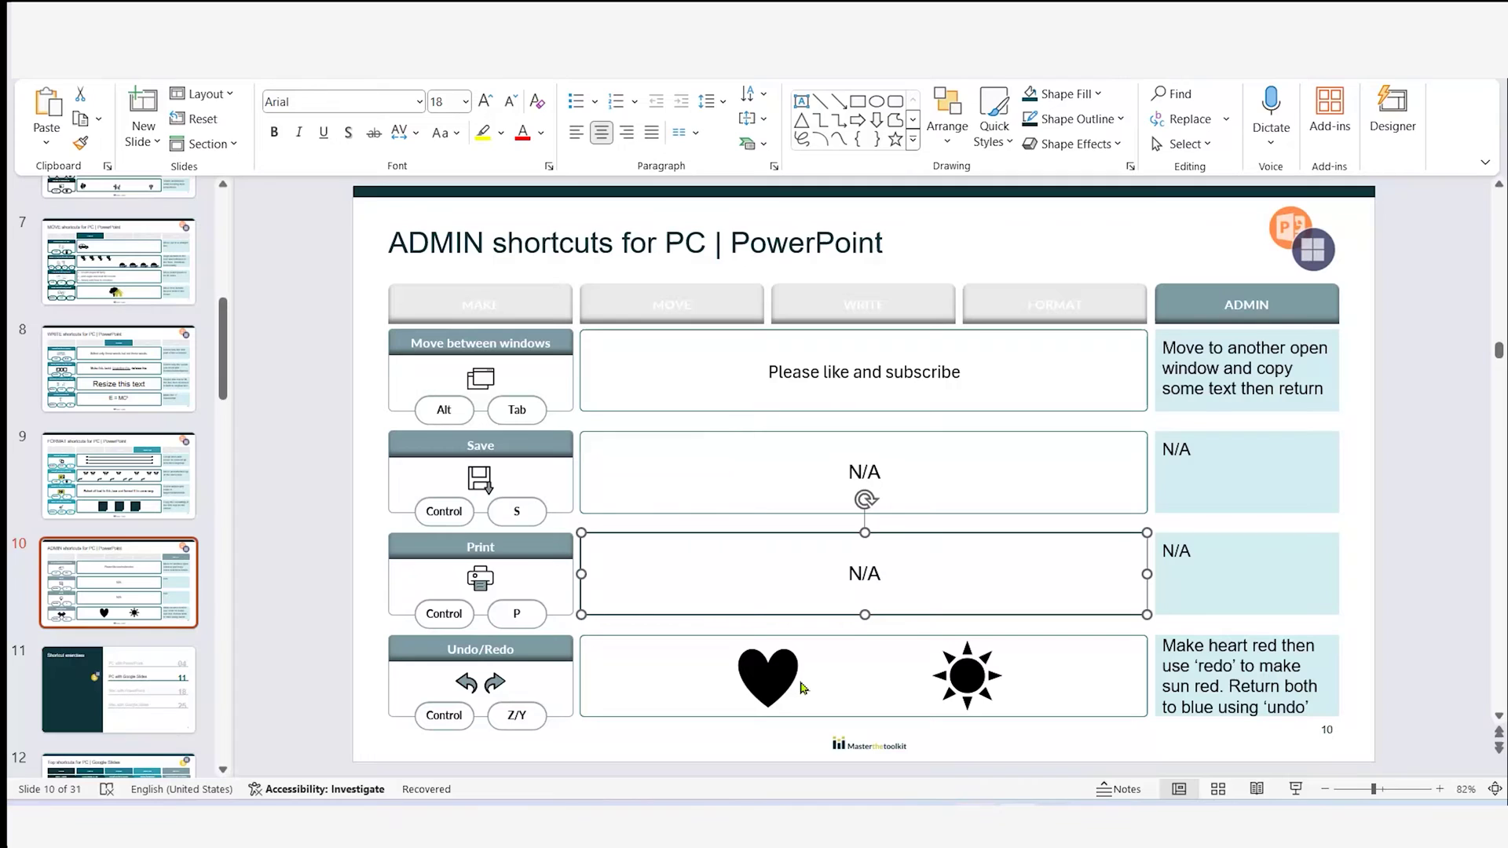
Fill the heart in the Undo/Redo row with red and repeat the same fill on the sun
{"action": "left_click", "coordinate": [764, 685]}
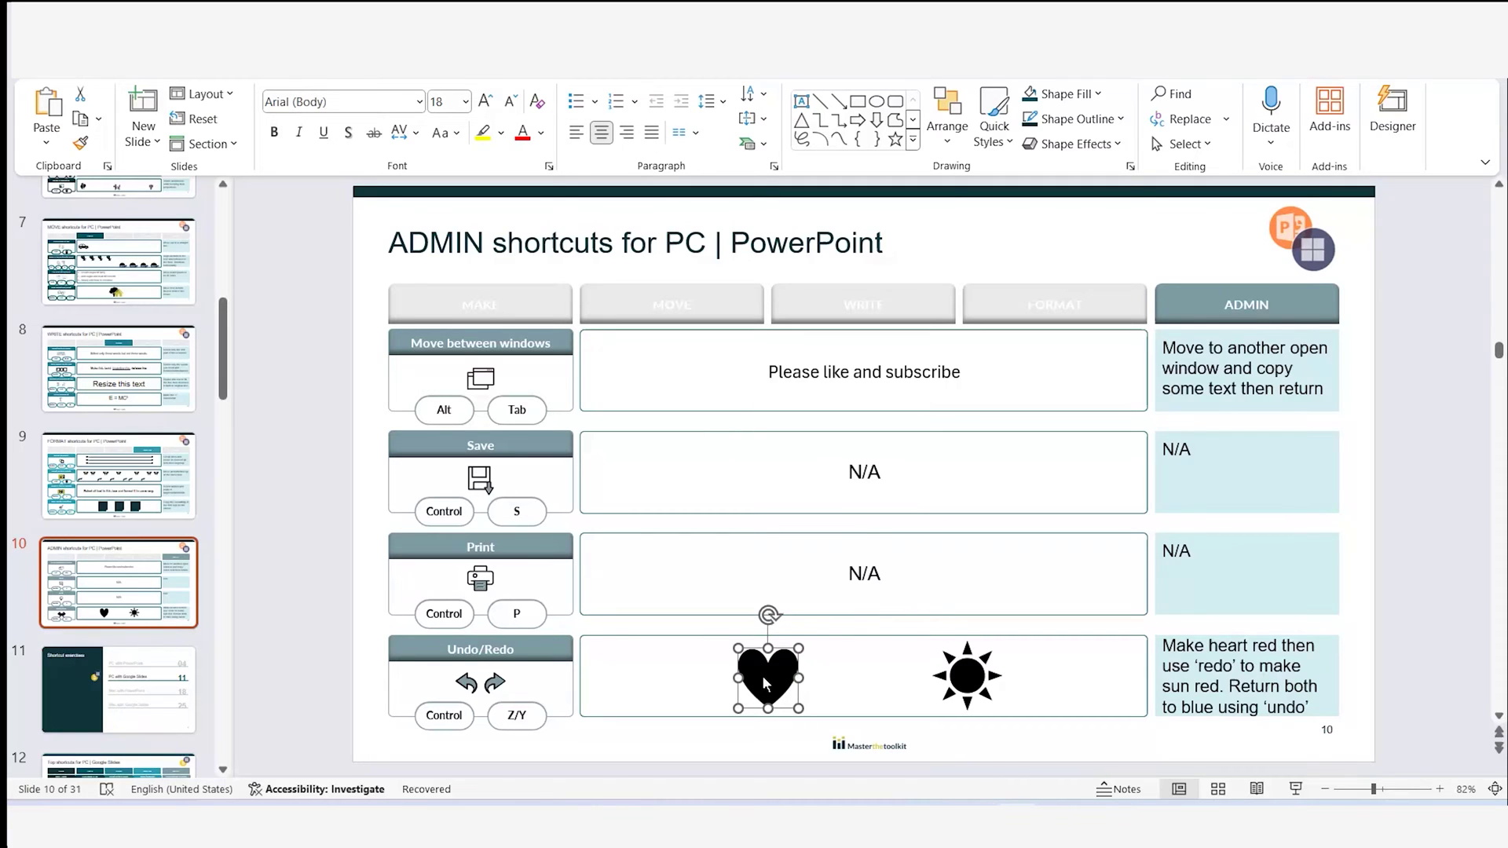
{"action": "left_click", "coordinate": [1098, 95]}
{"action": "left_click", "coordinate": [1039, 271]}
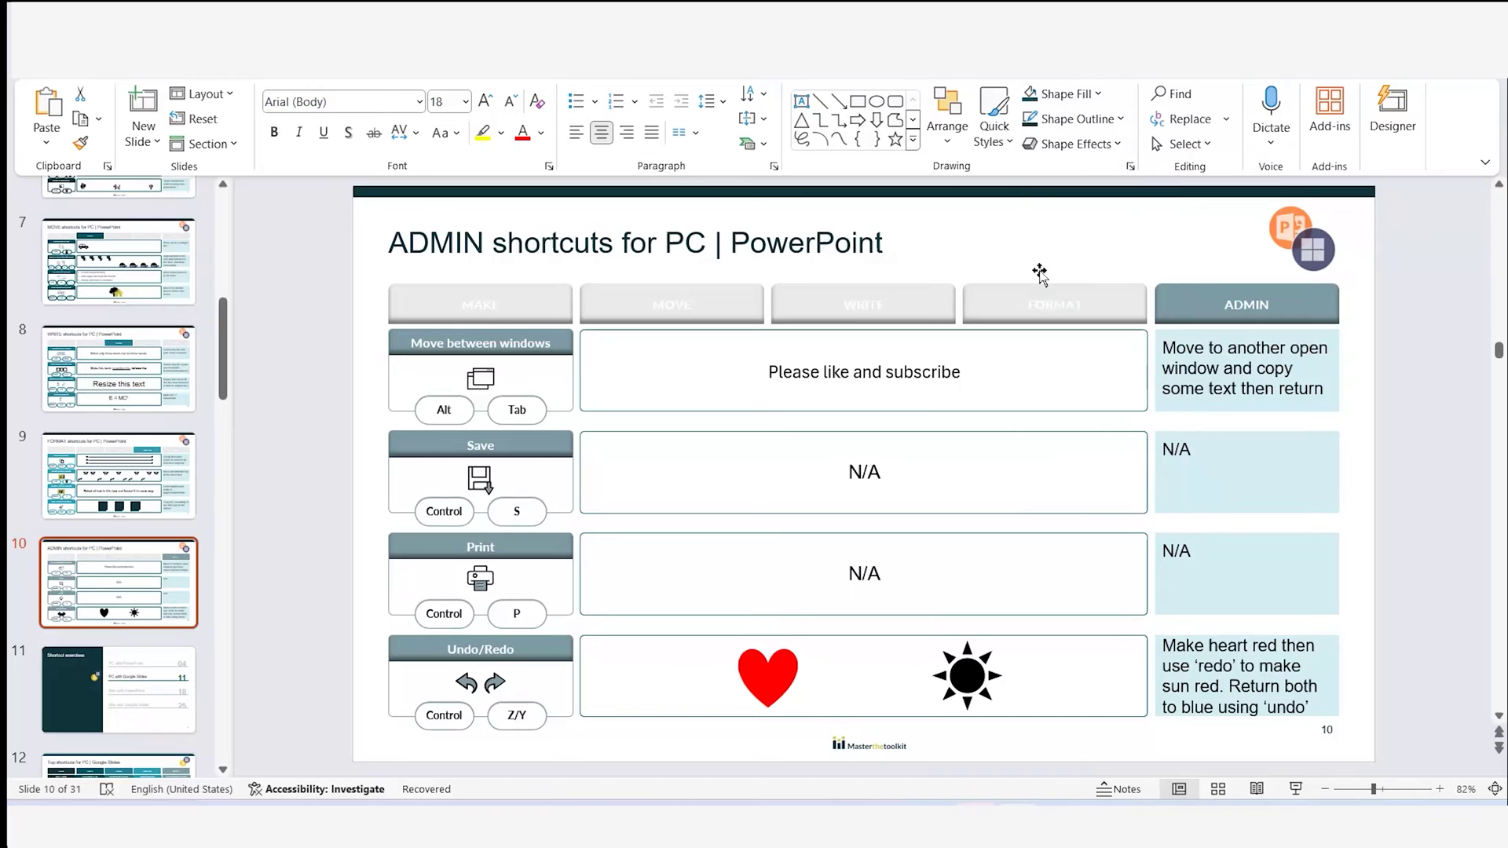
{"action": "left_click", "coordinate": [978, 690]}
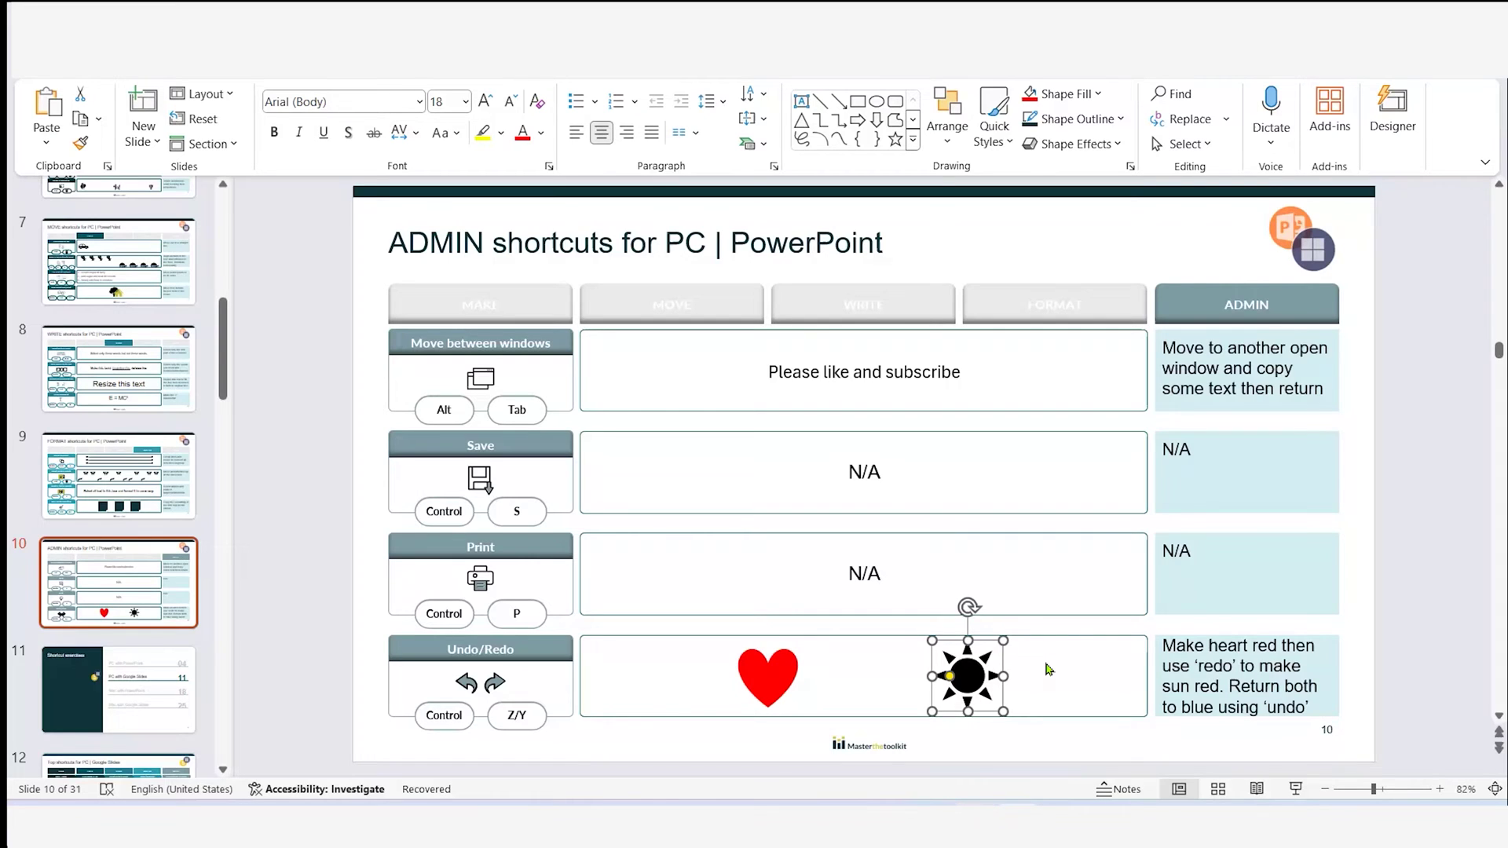
{"action": "key", "text": "ctrl+y"}
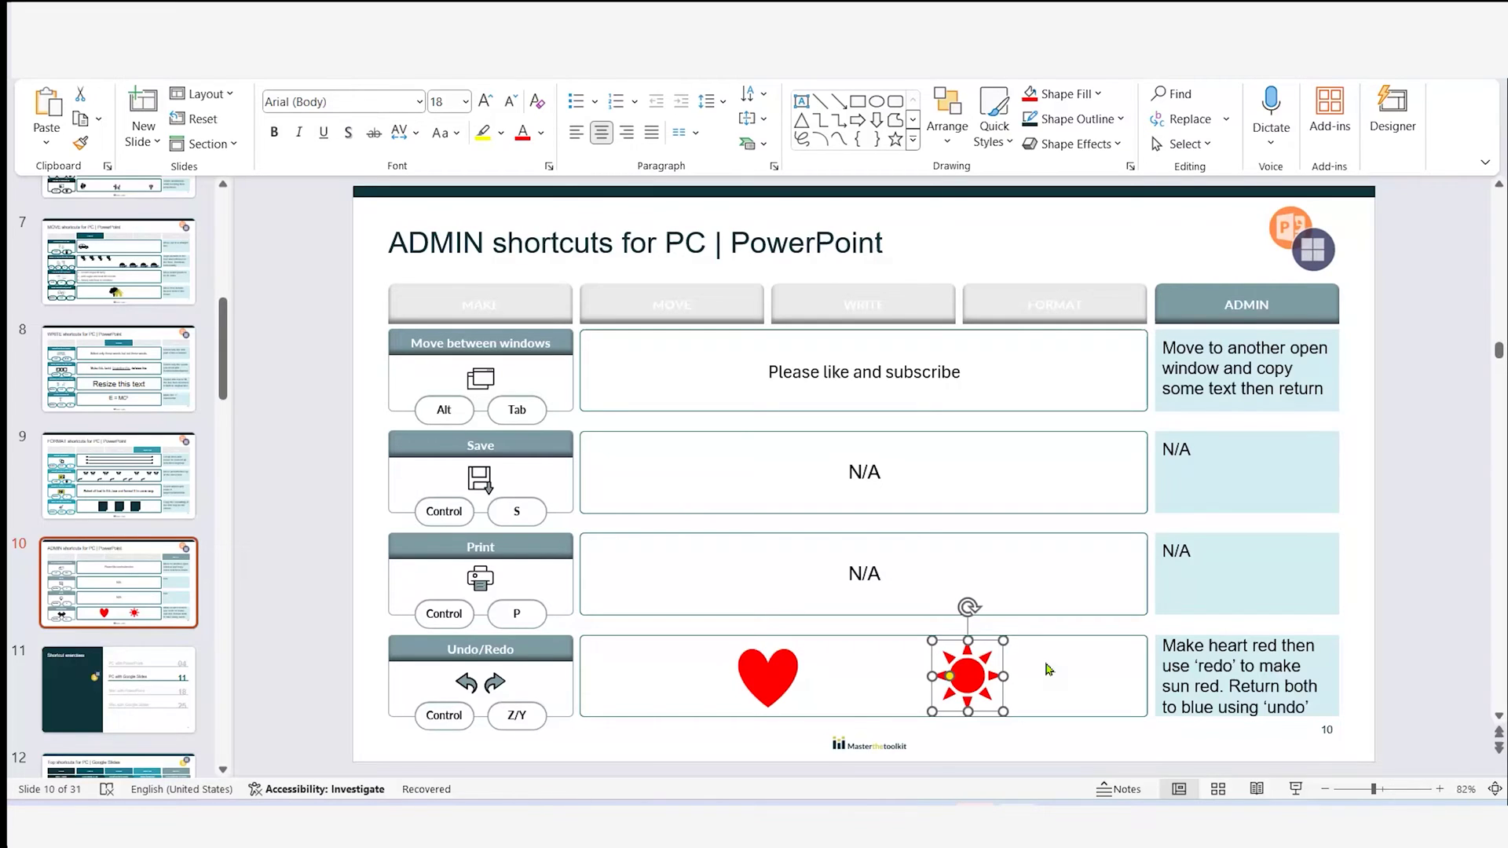
Undo the red fills on the sun and the heart
{"action": "key", "text": "ctrl+z"}
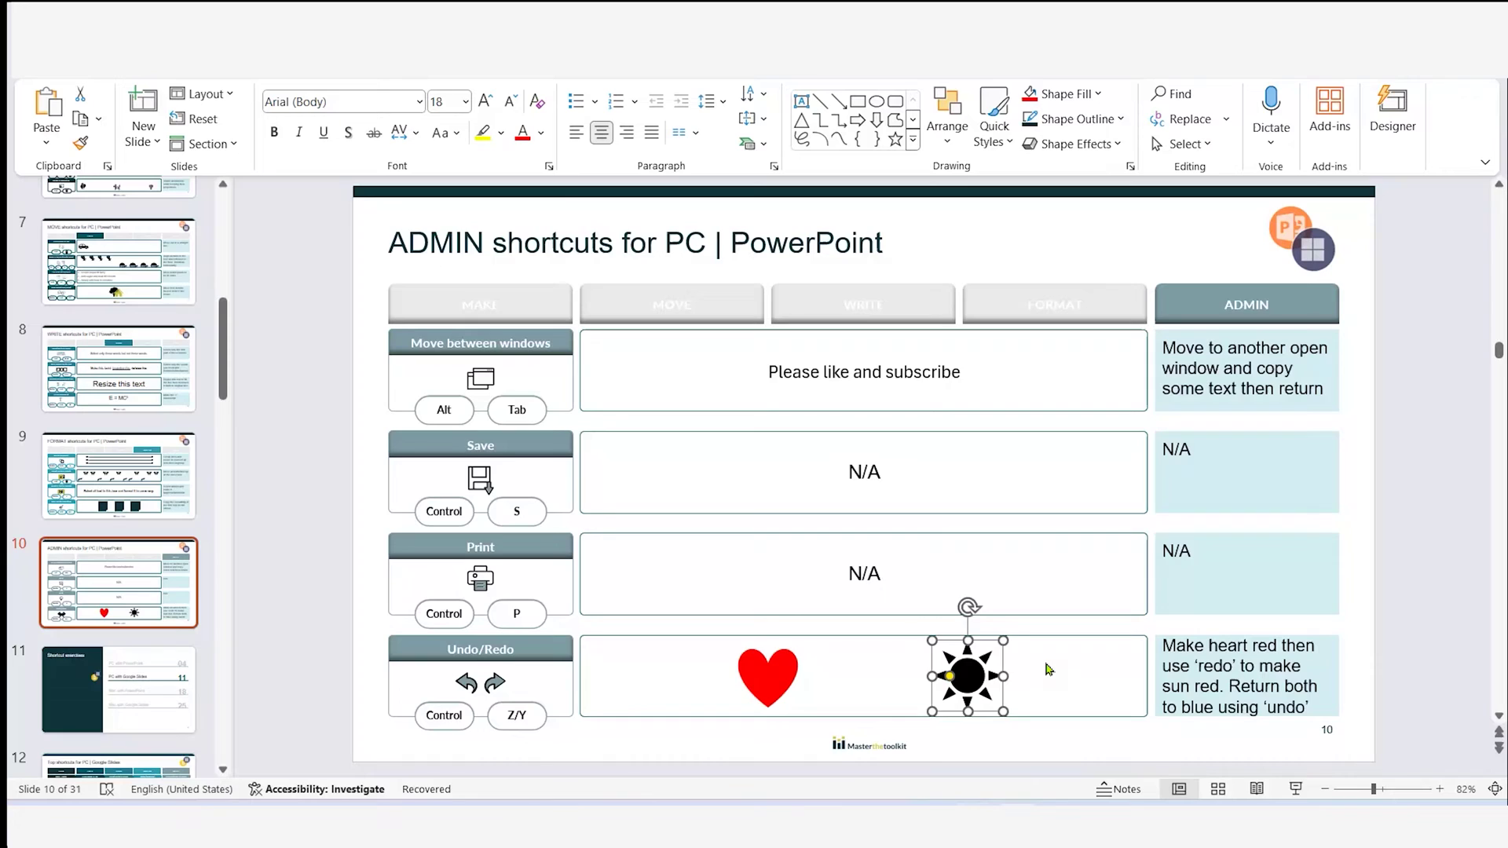
{"action": "key", "text": "ctrl+z"}
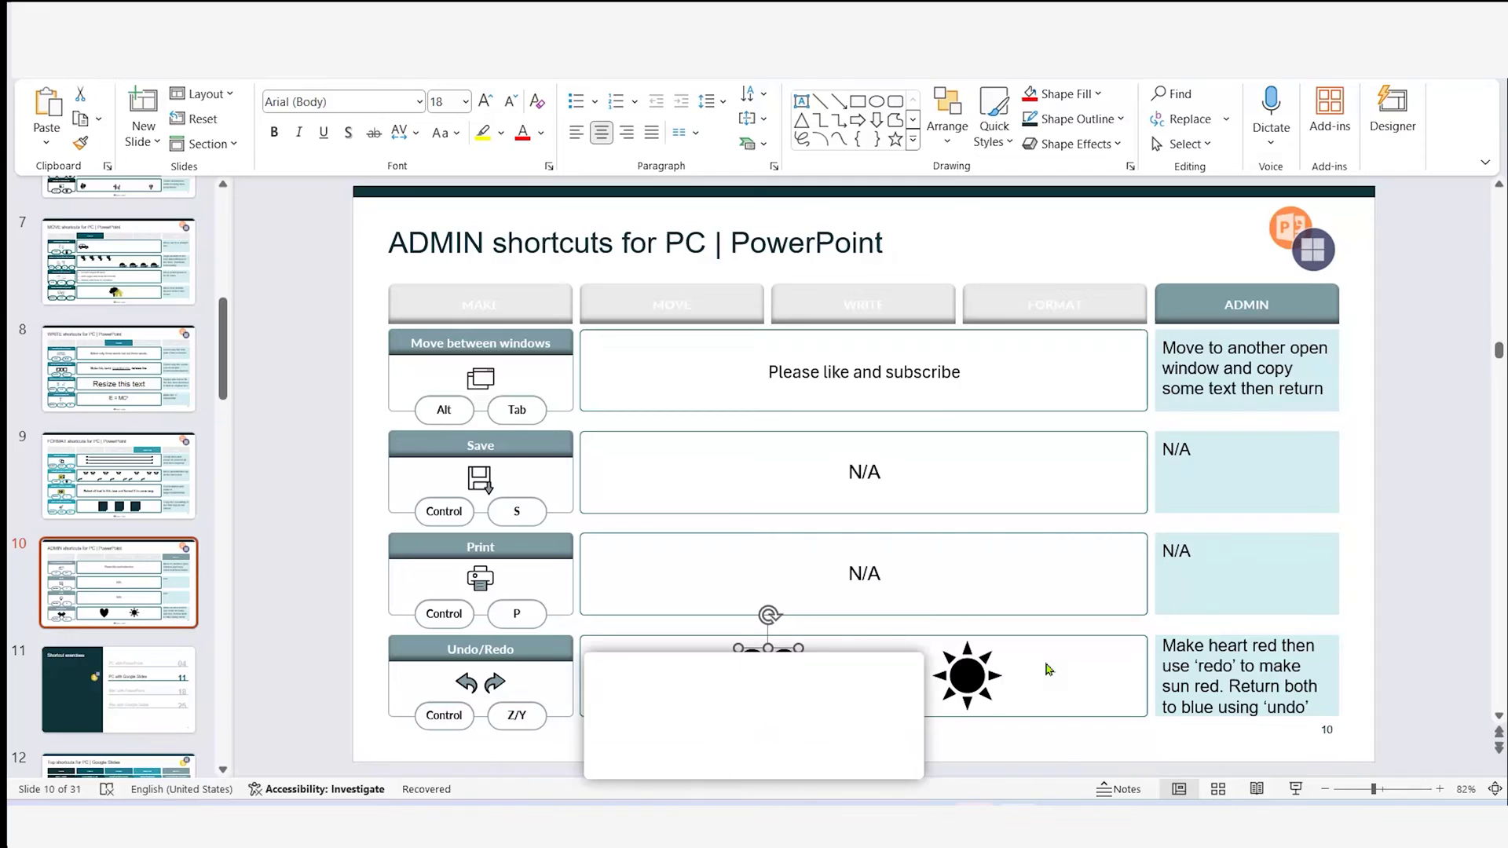
{"action": "key", "text": "ctrl+z"}
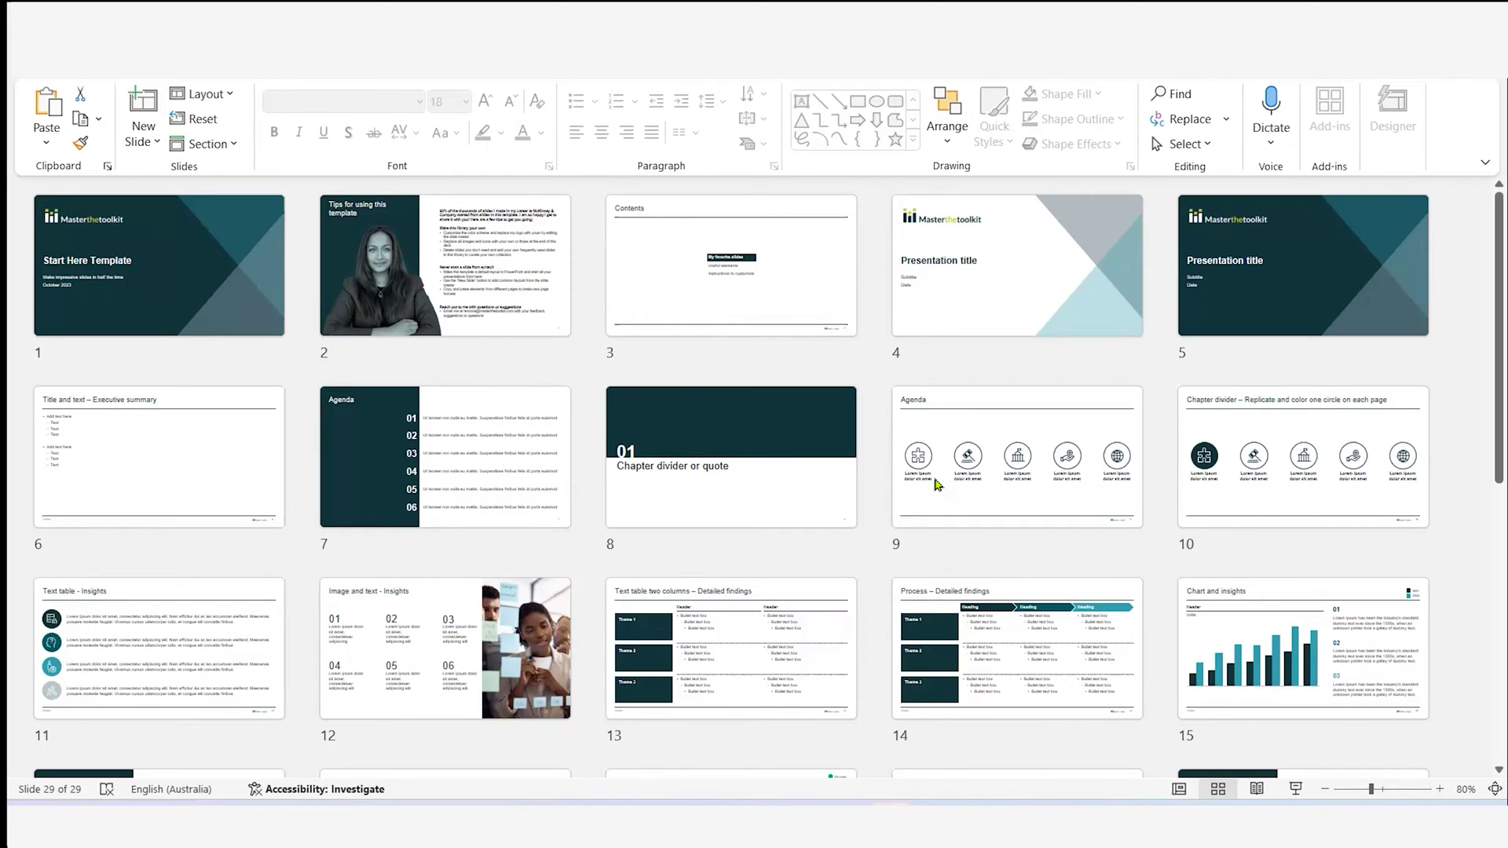
Look through the template's slides in the slide sorter and open slide 29, "Text table - Insights", for editing
{"action": "scroll", "coordinate": [936, 485], "scroll_direction": "down", "scroll_amount": 5}
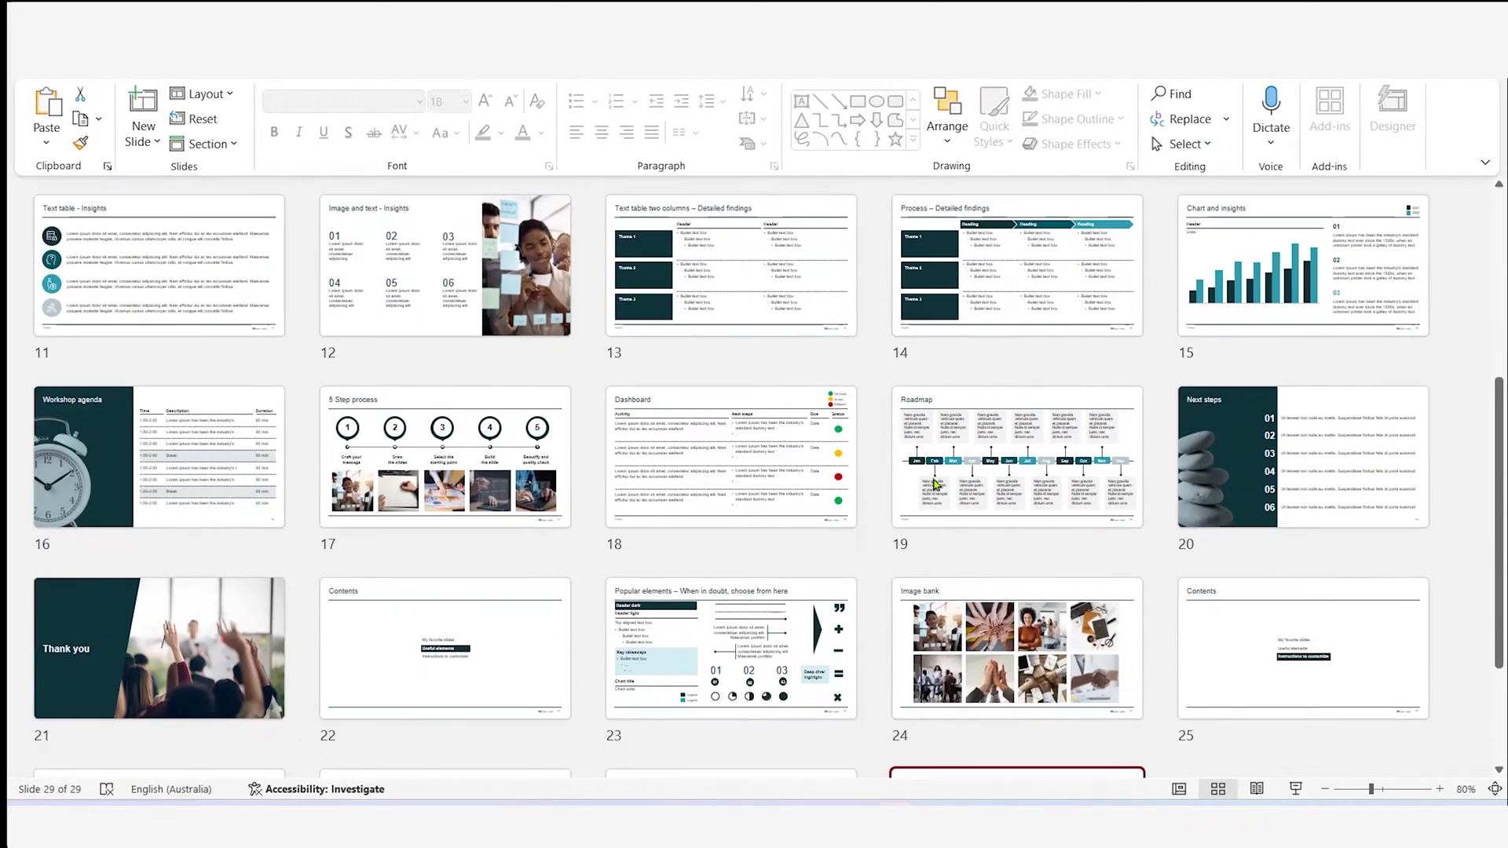
{"action": "scroll", "coordinate": [935, 483], "scroll_direction": "down", "scroll_amount": 3}
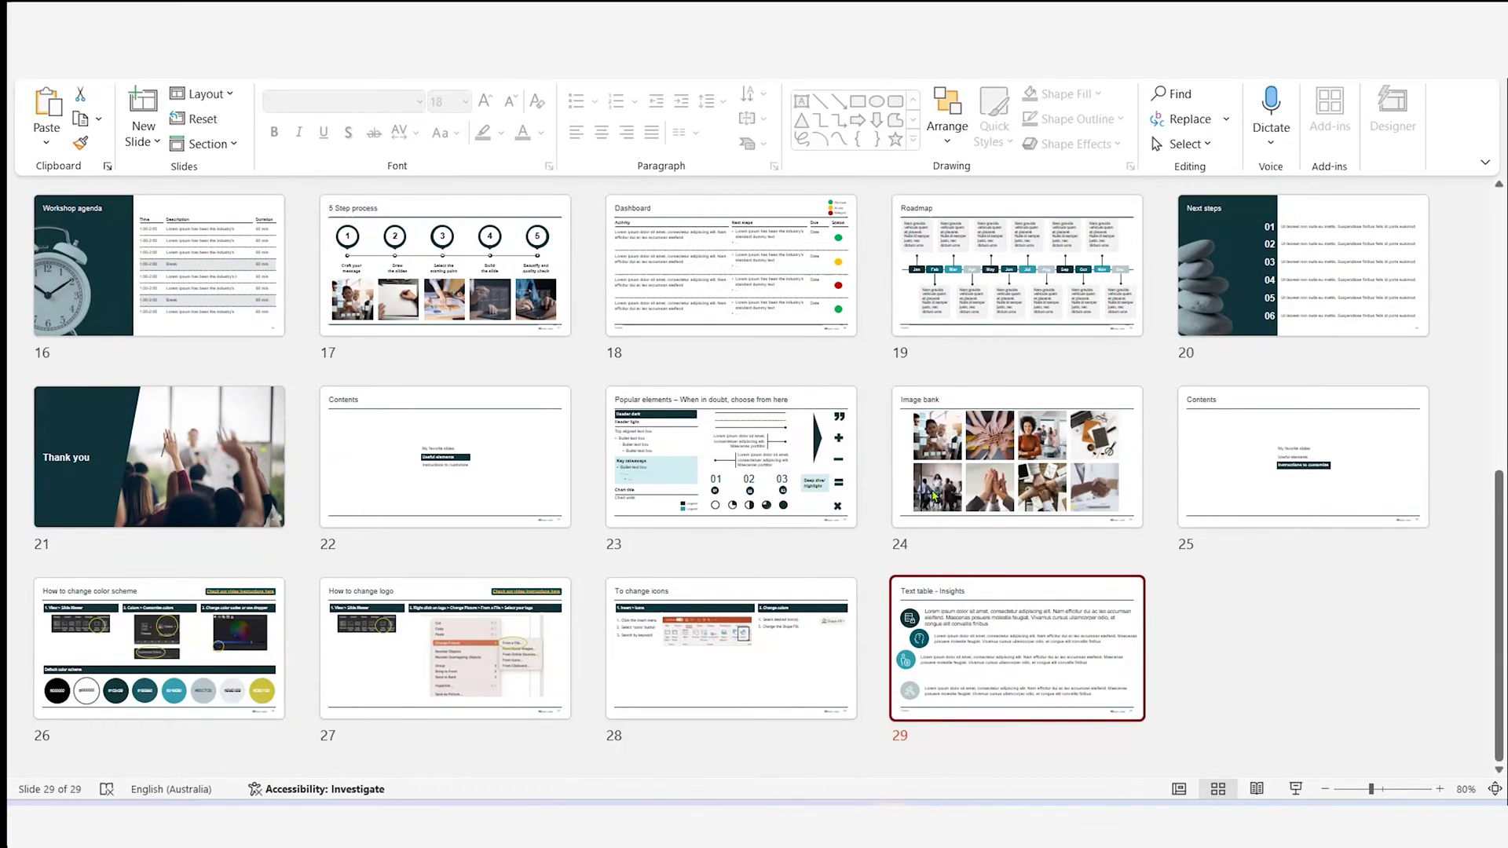
{"action": "scroll", "coordinate": [932, 497], "scroll_direction": "up", "scroll_amount": 8}
{"action": "scroll", "coordinate": [933, 497], "scroll_direction": "down", "scroll_amount": 8}
{"action": "double_click", "coordinate": [1006, 644]}
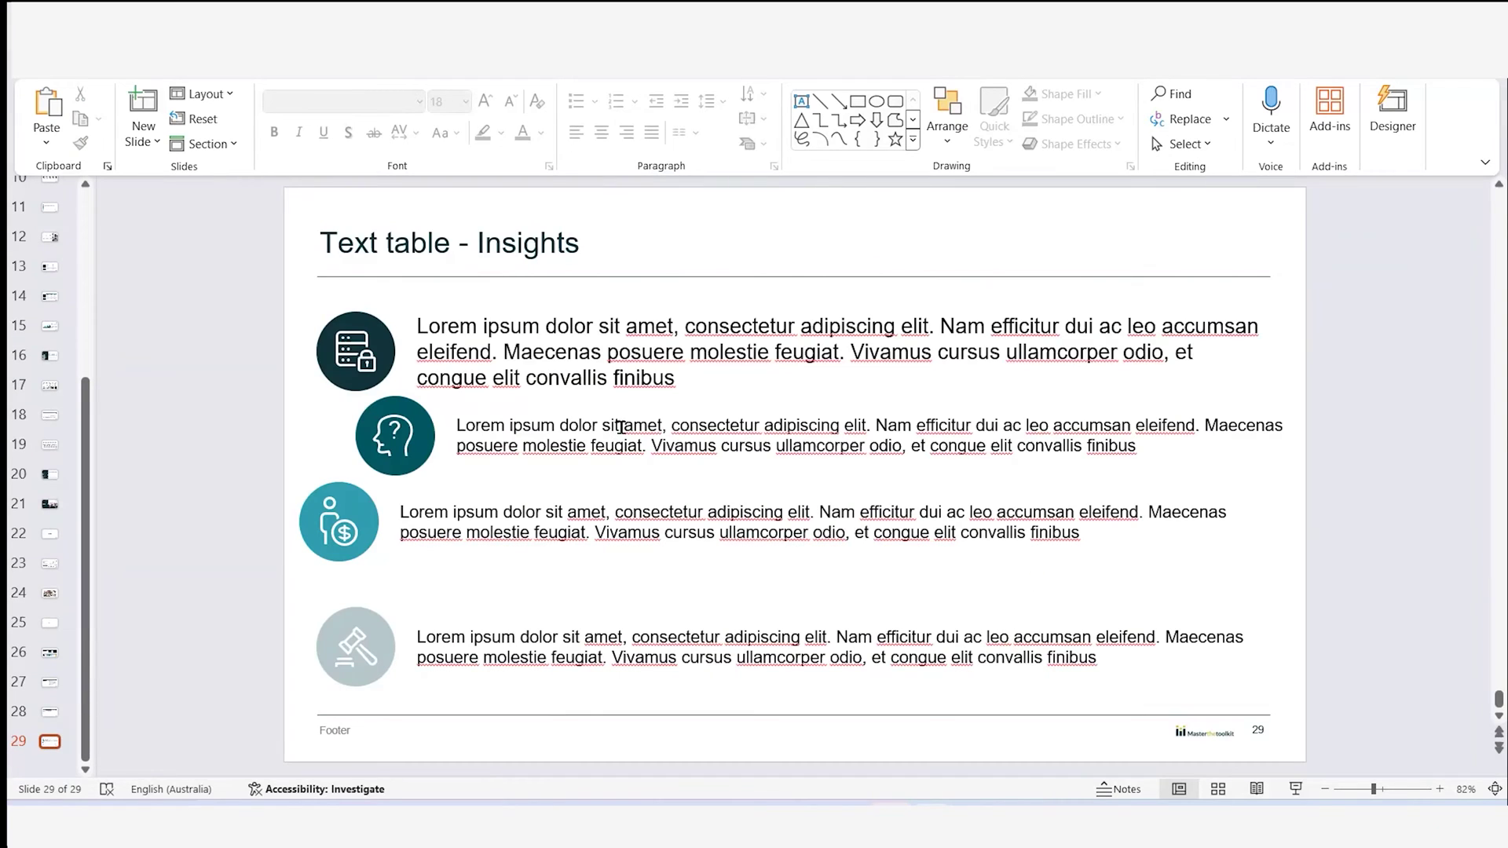